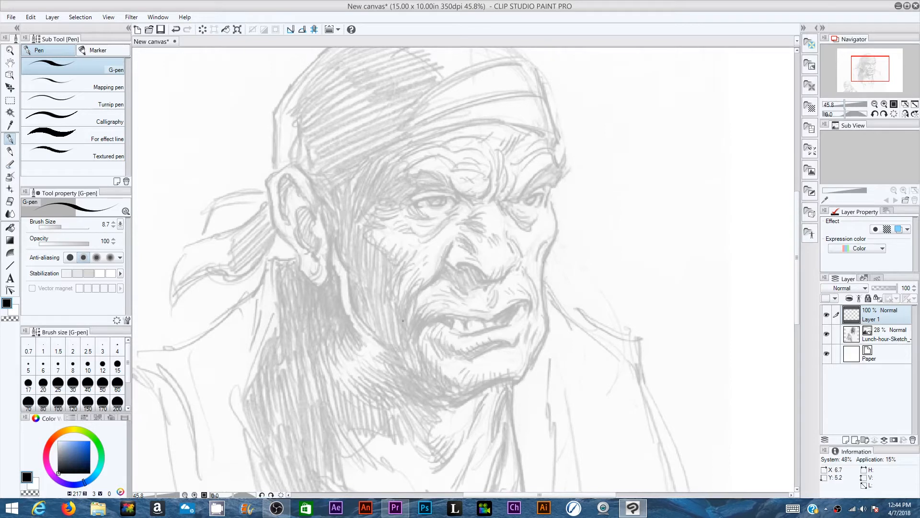
- Ink the man's far eye with the G-pen, including its lids, eyebrow line, under-eye crease and inner brow crease
{"action": "left_click_drag", "start_coordinate": [552, 185], "coordinate": [546, 205]}
{"action": "mouse_move", "coordinate": [525, 198]}
{"action": "left_mouse_down"}
{"action": "mouse_move", "coordinate": [544, 194]}
{"action": "mouse_move", "coordinate": [539, 205]}
{"action": "left_mouse_up"}
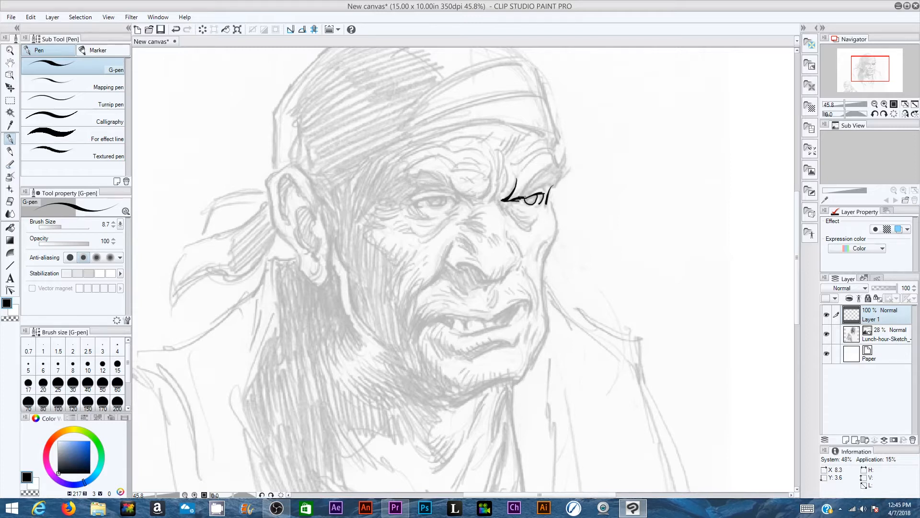
{"action": "left_click_drag", "start_coordinate": [532, 191], "coordinate": [545, 184]}
{"action": "left_click_drag", "start_coordinate": [555, 188], "coordinate": [565, 173]}
{"action": "left_click_drag", "start_coordinate": [563, 178], "coordinate": [569, 166]}
{"action": "left_click_drag", "start_coordinate": [508, 200], "coordinate": [539, 174]}
{"action": "left_click_drag", "start_coordinate": [535, 176], "coordinate": [554, 162]}
{"action": "left_click_drag", "start_coordinate": [513, 206], "coordinate": [530, 215]}
{"action": "mouse_move", "coordinate": [507, 169]}
{"action": "left_mouse_down"}
{"action": "mouse_move", "coordinate": [509, 185]}
{"action": "mouse_move", "coordinate": [489, 202]}
{"action": "mouse_move", "coordinate": [502, 190]}
{"action": "left_mouse_up"}
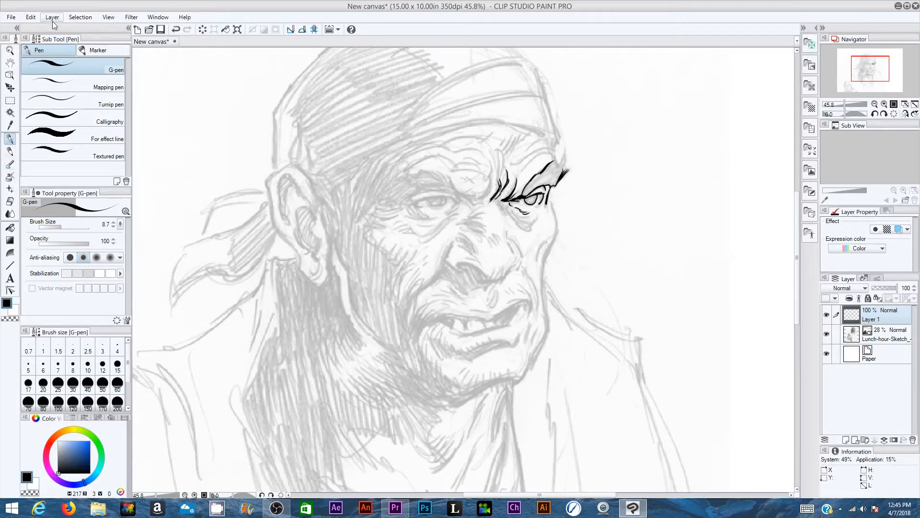
- Undo the last strokes of the inner brow crease and set the G-pen brush size to 13.5
{"action": "left_click", "coordinate": [30, 16]}
{"action": "left_click", "coordinate": [47, 29]}
{"action": "left_click", "coordinate": [30, 16]}
{"action": "left_click", "coordinate": [46, 29]}
{"action": "left_click", "coordinate": [30, 17]}
{"action": "left_click", "coordinate": [47, 30]}
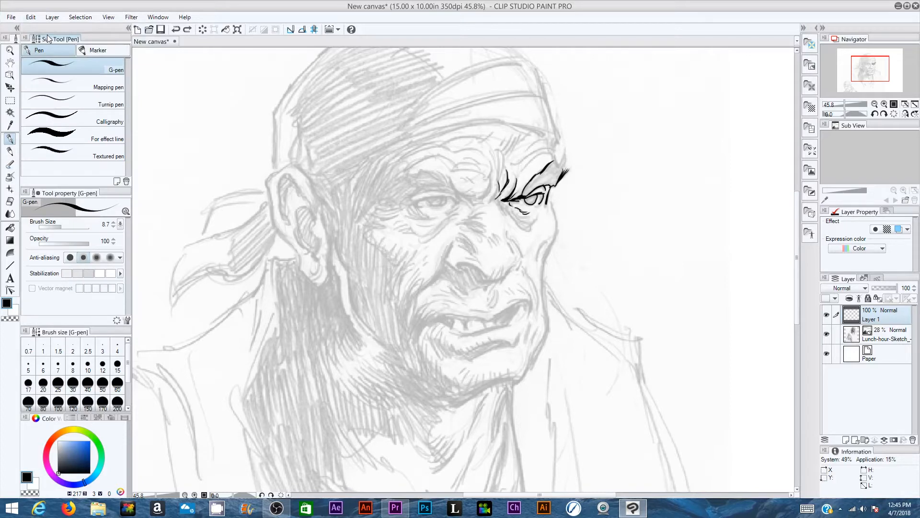
{"action": "left_click", "coordinate": [30, 17]}
{"action": "left_click", "coordinate": [47, 29]}
{"action": "left_click_drag", "start_coordinate": [71, 226], "coordinate": [73, 228]}
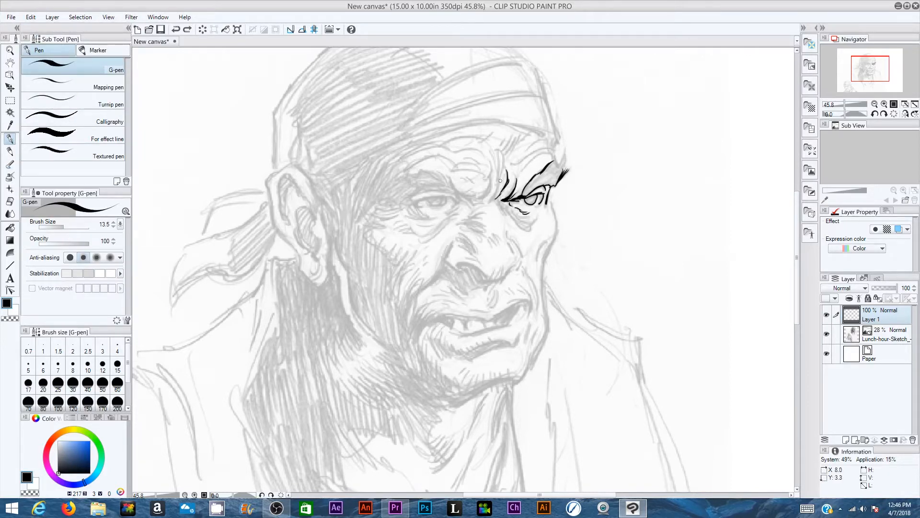
- Ink the frown crease, the bag under the far eye and the far contour of the cheek
{"action": "left_click_drag", "start_coordinate": [498, 184], "coordinate": [490, 201]}
{"action": "mouse_move", "coordinate": [507, 208]}
{"action": "left_mouse_down"}
{"action": "mouse_move", "coordinate": [520, 226]}
{"action": "mouse_move", "coordinate": [534, 209]}
{"action": "mouse_move", "coordinate": [514, 210]}
{"action": "mouse_move", "coordinate": [534, 229]}
{"action": "left_mouse_up"}
{"action": "left_click_drag", "start_coordinate": [548, 196], "coordinate": [545, 208]}
{"action": "mouse_move", "coordinate": [550, 196]}
{"action": "left_mouse_down"}
{"action": "mouse_move", "coordinate": [557, 240]}
{"action": "mouse_move", "coordinate": [555, 209]}
{"action": "mouse_move", "coordinate": [557, 229]}
{"action": "mouse_move", "coordinate": [542, 262]}
{"action": "mouse_move", "coordinate": [546, 304]}
{"action": "left_mouse_up"}
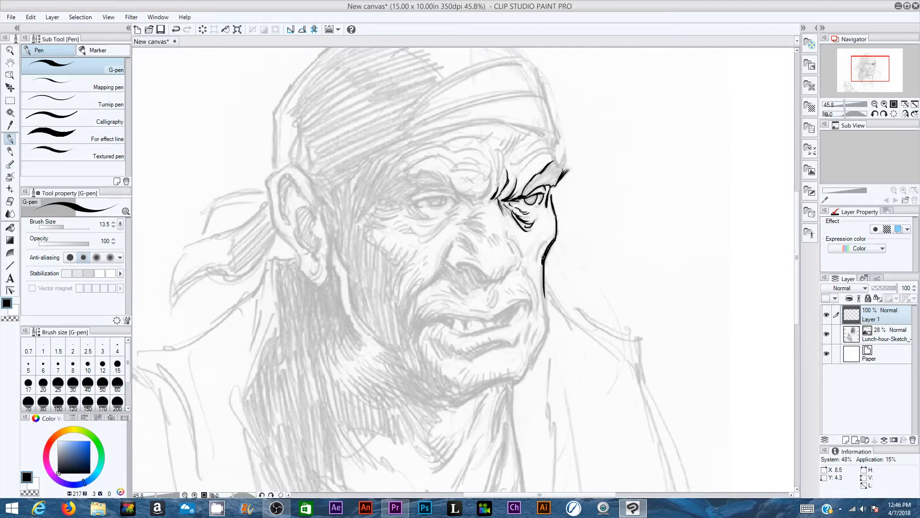
{"action": "left_click_drag", "start_coordinate": [542, 265], "coordinate": [547, 310]}
- Ink the nose outline with its tip and nostril, and shade the side of its bridge
{"action": "mouse_move", "coordinate": [506, 229]}
{"action": "left_mouse_down"}
{"action": "mouse_move", "coordinate": [520, 262]}
{"action": "mouse_move", "coordinate": [504, 276]}
{"action": "mouse_move", "coordinate": [515, 265]}
{"action": "left_mouse_up"}
{"action": "left_click_drag", "start_coordinate": [458, 264], "coordinate": [485, 277]}
{"action": "left_click_drag", "start_coordinate": [488, 282], "coordinate": [503, 273]}
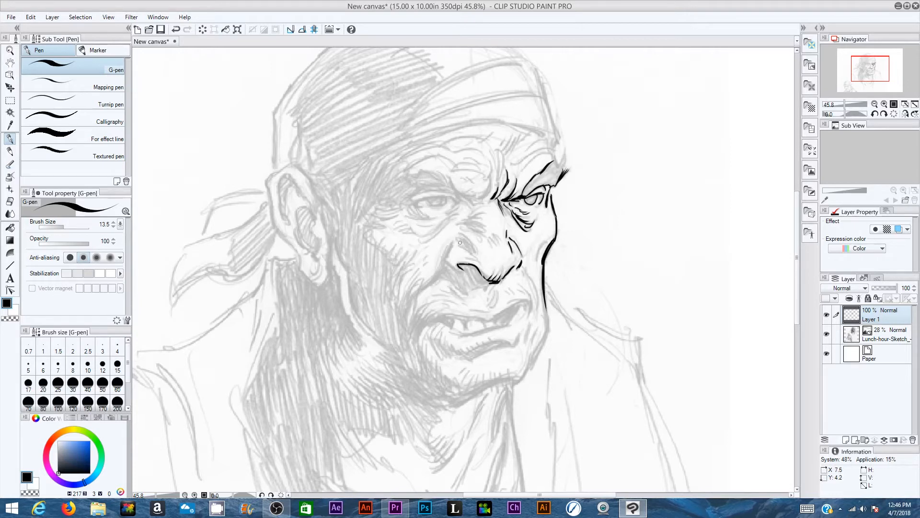
{"action": "mouse_move", "coordinate": [458, 241]}
{"action": "left_mouse_down"}
{"action": "mouse_move", "coordinate": [480, 255]}
{"action": "mouse_move", "coordinate": [453, 243]}
{"action": "mouse_move", "coordinate": [444, 260]}
{"action": "mouse_move", "coordinate": [447, 250]}
{"action": "mouse_move", "coordinate": [458, 271]}
{"action": "mouse_move", "coordinate": [485, 285]}
{"action": "left_mouse_up"}
{"action": "mouse_move", "coordinate": [456, 224]}
{"action": "left_mouse_down"}
{"action": "mouse_move", "coordinate": [482, 224]}
{"action": "mouse_move", "coordinate": [484, 212]}
{"action": "mouse_move", "coordinate": [469, 224]}
{"action": "mouse_move", "coordinate": [483, 230]}
{"action": "mouse_move", "coordinate": [483, 207]}
{"action": "mouse_move", "coordinate": [420, 201]}
{"action": "mouse_move", "coordinate": [444, 197]}
{"action": "left_mouse_up"}
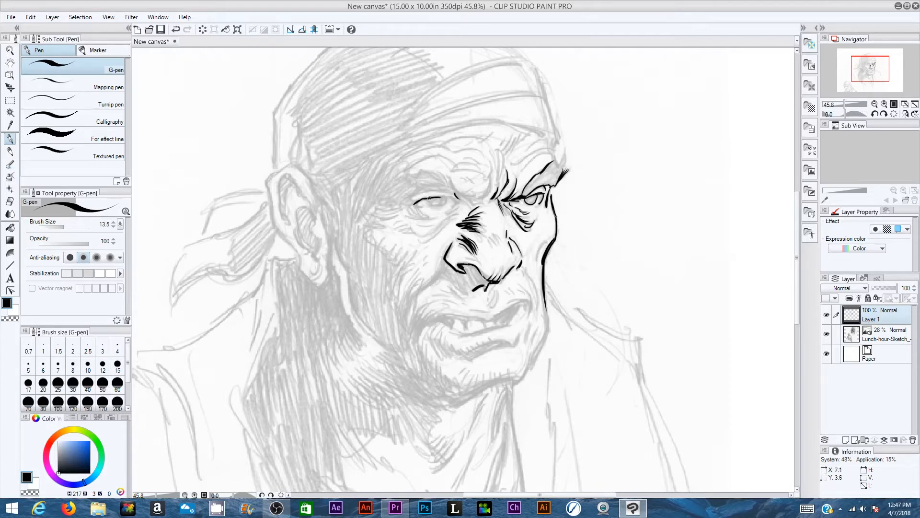
- Ink the near eye's lids and iris, plus the wrinkles and bag beneath it
{"action": "left_click_drag", "start_coordinate": [433, 196], "coordinate": [462, 200]}
{"action": "mouse_move", "coordinate": [429, 205]}
{"action": "left_mouse_down"}
{"action": "mouse_move", "coordinate": [441, 201]}
{"action": "mouse_move", "coordinate": [411, 217]}
{"action": "mouse_move", "coordinate": [413, 204]}
{"action": "mouse_move", "coordinate": [402, 208]}
{"action": "mouse_move", "coordinate": [422, 193]}
{"action": "mouse_move", "coordinate": [434, 217]}
{"action": "mouse_move", "coordinate": [417, 219]}
{"action": "mouse_move", "coordinate": [454, 213]}
{"action": "left_mouse_up"}
{"action": "mouse_move", "coordinate": [419, 237]}
{"action": "left_mouse_down"}
{"action": "mouse_move", "coordinate": [460, 212]}
{"action": "mouse_move", "coordinate": [422, 239]}
{"action": "mouse_move", "coordinate": [461, 215]}
{"action": "mouse_move", "coordinate": [434, 224]}
{"action": "mouse_move", "coordinate": [405, 214]}
{"action": "mouse_move", "coordinate": [411, 221]}
{"action": "mouse_move", "coordinate": [390, 229]}
{"action": "mouse_move", "coordinate": [407, 237]}
{"action": "left_mouse_up"}
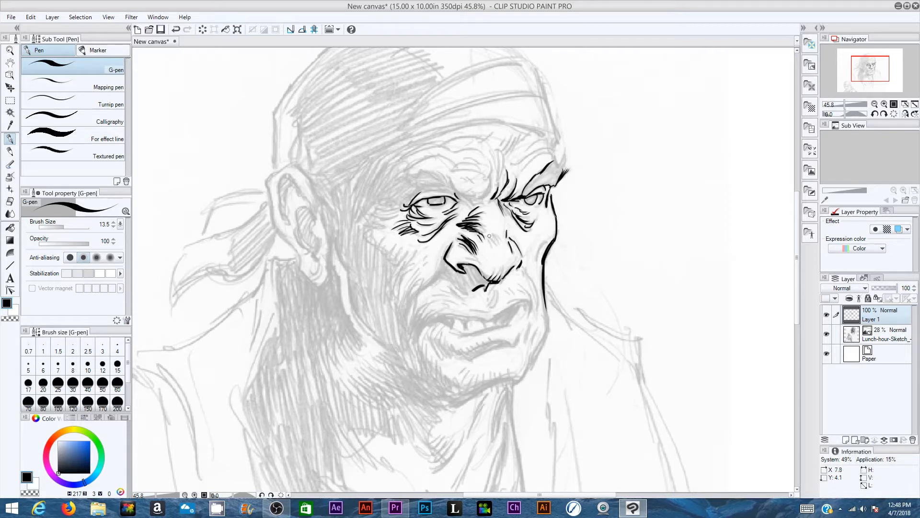
- Shade the nose tip and nostril underside, and ink the fold running from the near nostril toward the mouth
{"action": "mouse_move", "coordinate": [494, 249]}
{"action": "left_mouse_down"}
{"action": "mouse_move", "coordinate": [494, 231]}
{"action": "mouse_move", "coordinate": [471, 267]}
{"action": "left_mouse_up"}
{"action": "left_click_drag", "start_coordinate": [538, 264], "coordinate": [551, 237]}
{"action": "mouse_move", "coordinate": [511, 275]}
{"action": "left_mouse_down"}
{"action": "mouse_move", "coordinate": [515, 266]}
{"action": "mouse_move", "coordinate": [472, 283]}
{"action": "mouse_move", "coordinate": [487, 281]}
{"action": "left_mouse_up"}
{"action": "left_click_drag", "start_coordinate": [416, 297], "coordinate": [436, 277]}
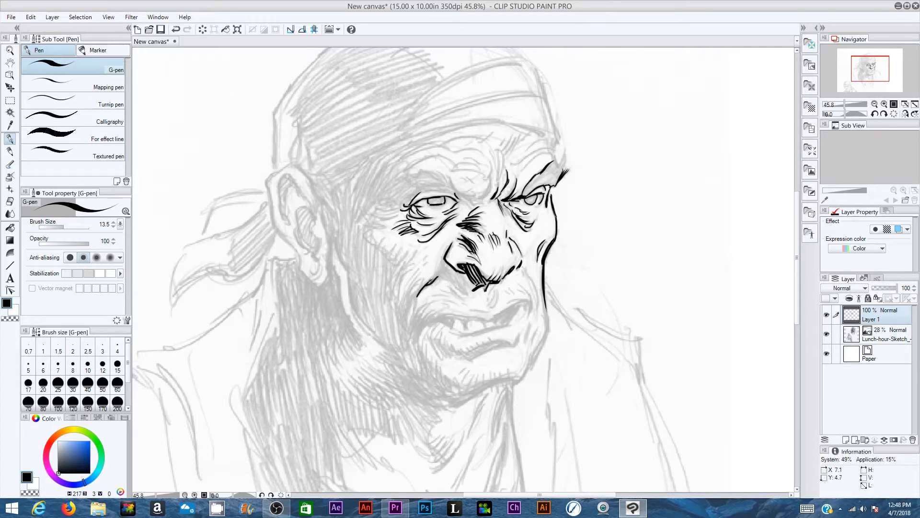
{"action": "left_click_drag", "start_coordinate": [430, 279], "coordinate": [444, 259]}
- Ink the furrow between the brows, the near eye's brow fold, and the far eyebrow with its creases
{"action": "mouse_move", "coordinate": [492, 159]}
{"action": "left_mouse_down"}
{"action": "mouse_move", "coordinate": [485, 185]}
{"action": "mouse_move", "coordinate": [461, 192]}
{"action": "mouse_move", "coordinate": [485, 190]}
{"action": "left_mouse_up"}
{"action": "mouse_move", "coordinate": [482, 192]}
{"action": "left_mouse_down"}
{"action": "mouse_move", "coordinate": [487, 185]}
{"action": "mouse_move", "coordinate": [473, 197]}
{"action": "left_mouse_up"}
{"action": "mouse_move", "coordinate": [472, 198]}
{"action": "left_mouse_down"}
{"action": "mouse_move", "coordinate": [493, 166]}
{"action": "mouse_move", "coordinate": [476, 204]}
{"action": "mouse_move", "coordinate": [465, 194]}
{"action": "mouse_move", "coordinate": [474, 203]}
{"action": "mouse_move", "coordinate": [489, 198]}
{"action": "mouse_move", "coordinate": [468, 211]}
{"action": "mouse_move", "coordinate": [463, 193]}
{"action": "mouse_move", "coordinate": [416, 193]}
{"action": "mouse_move", "coordinate": [448, 187]}
{"action": "mouse_move", "coordinate": [426, 182]}
{"action": "mouse_move", "coordinate": [453, 193]}
{"action": "left_mouse_up"}
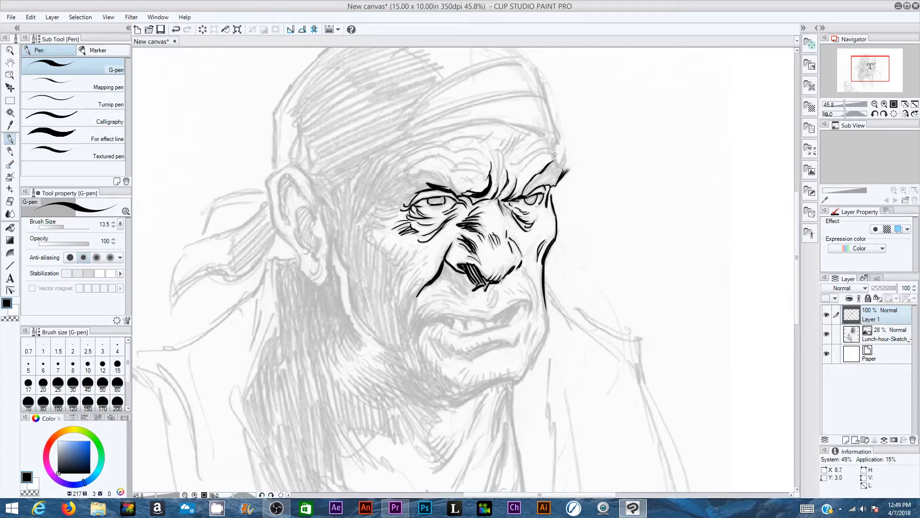
{"action": "mouse_move", "coordinate": [553, 138]}
{"action": "left_mouse_down"}
{"action": "mouse_move", "coordinate": [556, 158]}
{"action": "mouse_move", "coordinate": [516, 165]}
{"action": "mouse_move", "coordinate": [554, 147]}
{"action": "left_mouse_up"}
{"action": "mouse_move", "coordinate": [520, 173]}
{"action": "left_mouse_down"}
{"action": "mouse_move", "coordinate": [553, 150]}
{"action": "mouse_move", "coordinate": [547, 165]}
{"action": "mouse_move", "coordinate": [564, 168]}
{"action": "mouse_move", "coordinate": [522, 193]}
{"action": "mouse_move", "coordinate": [528, 187]}
{"action": "left_mouse_up"}
- Hatch the shadow beside and below the near nostril and extend the cheek fold down past the mouth corner
{"action": "mouse_move", "coordinate": [443, 290]}
{"action": "left_mouse_down"}
{"action": "mouse_move", "coordinate": [470, 296]}
{"action": "mouse_move", "coordinate": [447, 267]}
{"action": "mouse_move", "coordinate": [463, 270]}
{"action": "mouse_move", "coordinate": [453, 265]}
{"action": "mouse_move", "coordinate": [470, 278]}
{"action": "mouse_move", "coordinate": [452, 283]}
{"action": "left_mouse_up"}
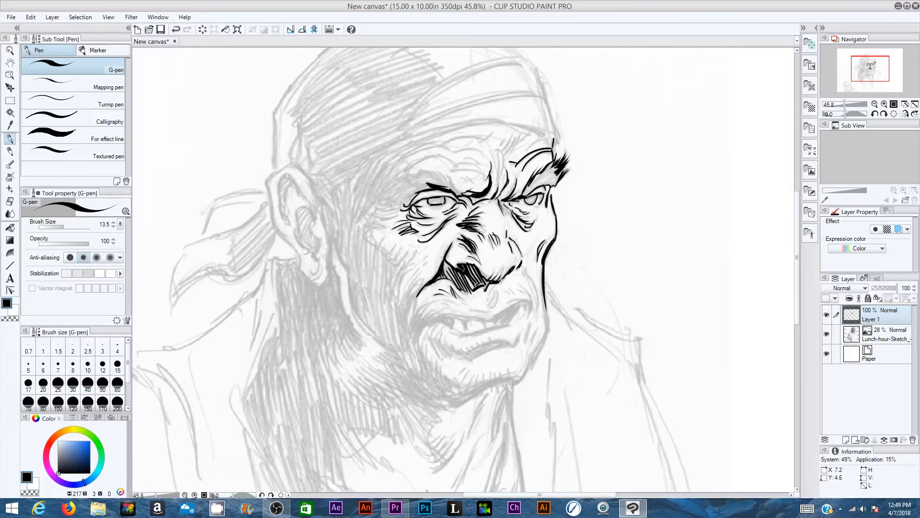
{"action": "left_click_drag", "start_coordinate": [443, 266], "coordinate": [458, 283]}
{"action": "mouse_move", "coordinate": [419, 294]}
{"action": "left_mouse_down"}
{"action": "mouse_move", "coordinate": [422, 267]}
{"action": "mouse_move", "coordinate": [414, 285]}
{"action": "left_mouse_up"}
{"action": "mouse_move", "coordinate": [418, 284]}
{"action": "left_mouse_down"}
{"action": "mouse_move", "coordinate": [411, 302]}
{"action": "mouse_move", "coordinate": [425, 281]}
{"action": "mouse_move", "coordinate": [407, 329]}
{"action": "left_mouse_up"}
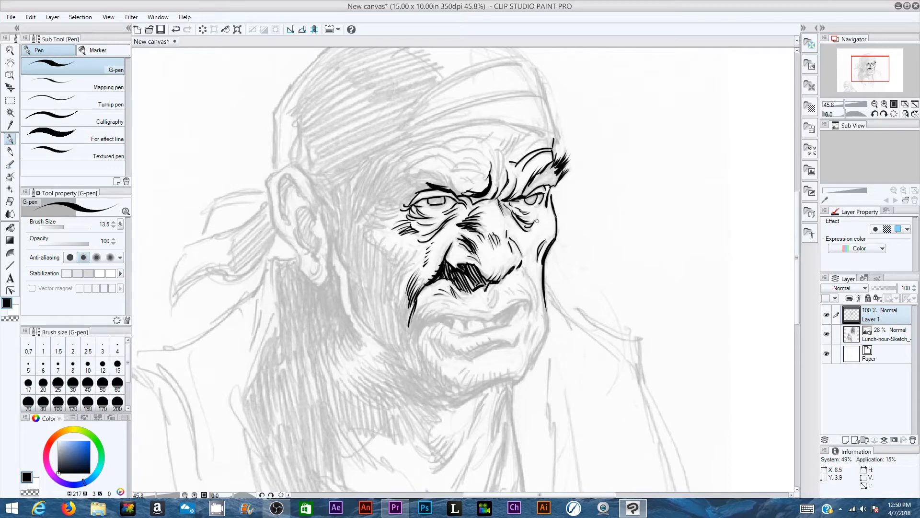
- Add a crease under the far eye, then ink the near eye's outer corner shadow and bushy eyebrow
{"action": "left_click_drag", "start_coordinate": [539, 214], "coordinate": [532, 218]}
{"action": "mouse_move", "coordinate": [385, 216]}
{"action": "left_mouse_down"}
{"action": "mouse_move", "coordinate": [425, 189]}
{"action": "mouse_move", "coordinate": [384, 208]}
{"action": "mouse_move", "coordinate": [389, 224]}
{"action": "mouse_move", "coordinate": [372, 221]}
{"action": "mouse_move", "coordinate": [392, 225]}
{"action": "mouse_move", "coordinate": [370, 213]}
{"action": "mouse_move", "coordinate": [366, 233]}
{"action": "mouse_move", "coordinate": [409, 201]}
{"action": "left_mouse_up"}
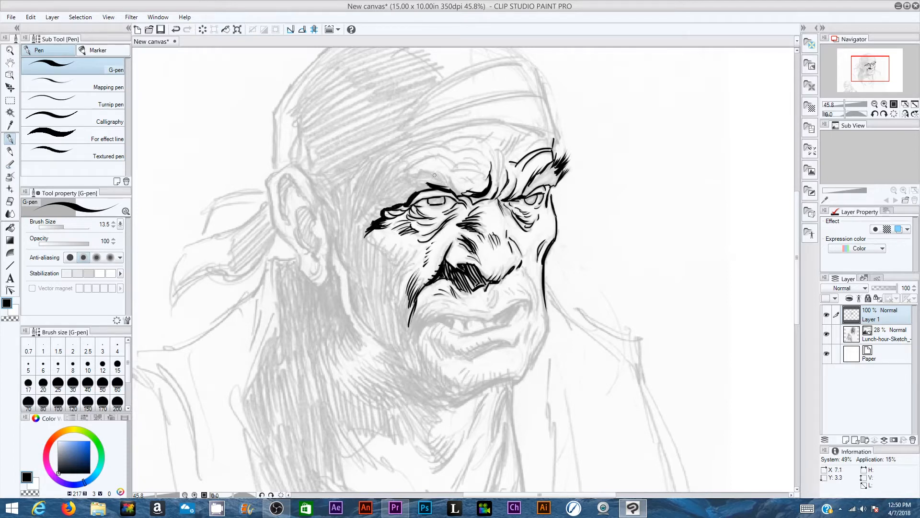
{"action": "left_click_drag", "start_coordinate": [433, 174], "coordinate": [458, 194]}
{"action": "left_click_drag", "start_coordinate": [420, 169], "coordinate": [439, 185]}
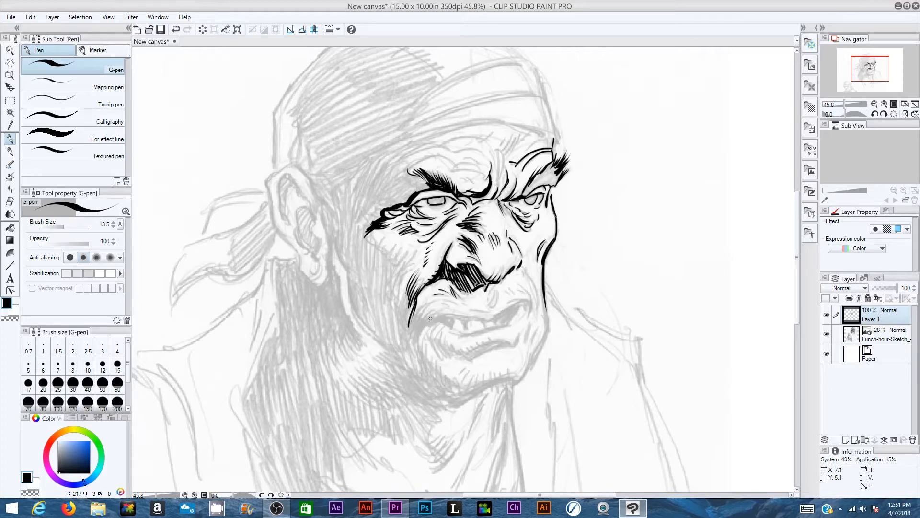
- Ink the outlines of the open mouth, the upper lip creases and the shadow at the near mouth corner
{"action": "mouse_move", "coordinate": [428, 318]}
{"action": "left_mouse_down"}
{"action": "mouse_move", "coordinate": [492, 323]}
{"action": "mouse_move", "coordinate": [523, 302]}
{"action": "mouse_move", "coordinate": [507, 302]}
{"action": "mouse_move", "coordinate": [528, 314]}
{"action": "left_mouse_up"}
{"action": "mouse_move", "coordinate": [451, 334]}
{"action": "left_mouse_down"}
{"action": "mouse_move", "coordinate": [506, 325]}
{"action": "mouse_move", "coordinate": [524, 304]}
{"action": "mouse_move", "coordinate": [512, 290]}
{"action": "mouse_move", "coordinate": [526, 293]}
{"action": "mouse_move", "coordinate": [527, 274]}
{"action": "mouse_move", "coordinate": [538, 314]}
{"action": "left_mouse_up"}
{"action": "mouse_move", "coordinate": [499, 287]}
{"action": "left_mouse_down"}
{"action": "mouse_move", "coordinate": [492, 306]}
{"action": "mouse_move", "coordinate": [487, 298]}
{"action": "left_mouse_up"}
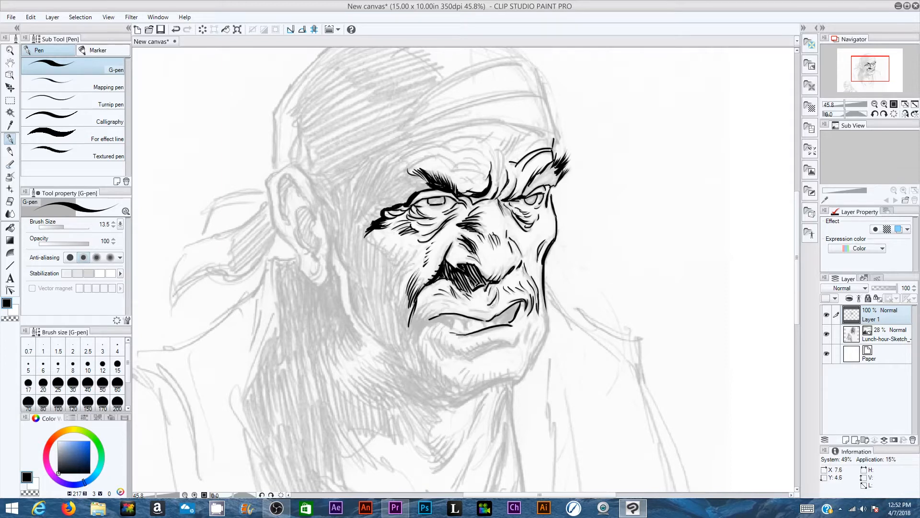
{"action": "left_click_drag", "start_coordinate": [467, 278], "coordinate": [476, 290]}
{"action": "mouse_move", "coordinate": [420, 318]}
{"action": "left_mouse_down"}
{"action": "mouse_move", "coordinate": [457, 303]}
{"action": "mouse_move", "coordinate": [433, 298]}
{"action": "mouse_move", "coordinate": [451, 302]}
{"action": "mouse_move", "coordinate": [447, 295]}
{"action": "mouse_move", "coordinate": [496, 308]}
{"action": "left_mouse_up"}
{"action": "mouse_move", "coordinate": [420, 330]}
{"action": "left_mouse_down"}
{"action": "mouse_move", "coordinate": [457, 325]}
{"action": "mouse_move", "coordinate": [446, 319]}
{"action": "mouse_move", "coordinate": [467, 334]}
{"action": "mouse_move", "coordinate": [426, 314]}
{"action": "mouse_move", "coordinate": [420, 325]}
{"action": "mouse_move", "coordinate": [433, 305]}
{"action": "mouse_move", "coordinate": [411, 329]}
{"action": "mouse_move", "coordinate": [419, 301]}
{"action": "mouse_move", "coordinate": [419, 341]}
{"action": "left_mouse_up"}
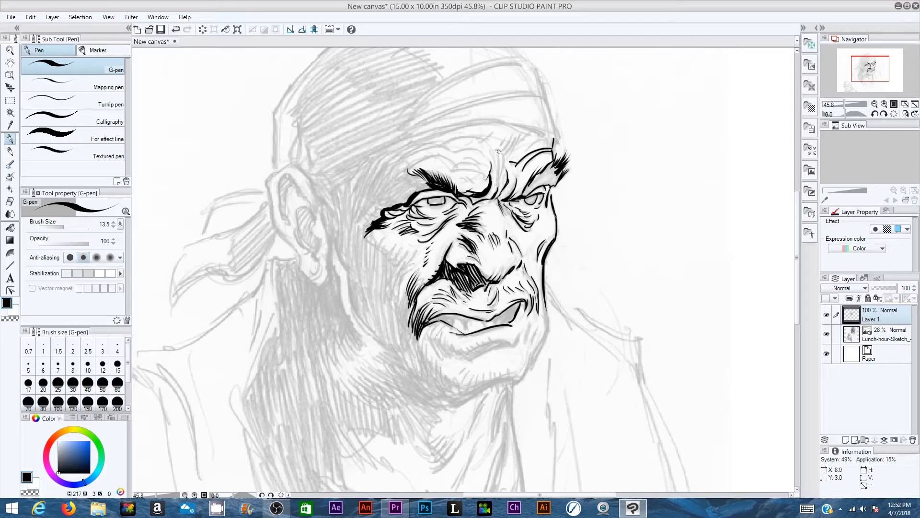
- Ink the forehead wrinkles above the far eyebrow and hatch along the outer side of the near cheek fold
{"action": "left_click_drag", "start_coordinate": [497, 153], "coordinate": [496, 183]}
{"action": "mouse_move", "coordinate": [507, 139]}
{"action": "left_mouse_down"}
{"action": "mouse_move", "coordinate": [508, 154]}
{"action": "mouse_move", "coordinate": [550, 127]}
{"action": "left_mouse_up"}
{"action": "mouse_move", "coordinate": [403, 314]}
{"action": "left_mouse_down"}
{"action": "mouse_move", "coordinate": [407, 280]}
{"action": "mouse_move", "coordinate": [405, 313]}
{"action": "mouse_move", "coordinate": [415, 288]}
{"action": "mouse_move", "coordinate": [398, 287]}
{"action": "mouse_move", "coordinate": [401, 273]}
{"action": "mouse_move", "coordinate": [396, 295]}
{"action": "mouse_move", "coordinate": [410, 264]}
{"action": "mouse_move", "coordinate": [396, 305]}
{"action": "mouse_move", "coordinate": [406, 286]}
{"action": "left_mouse_up"}
{"action": "left_click_drag", "start_coordinate": [400, 311], "coordinate": [406, 291]}
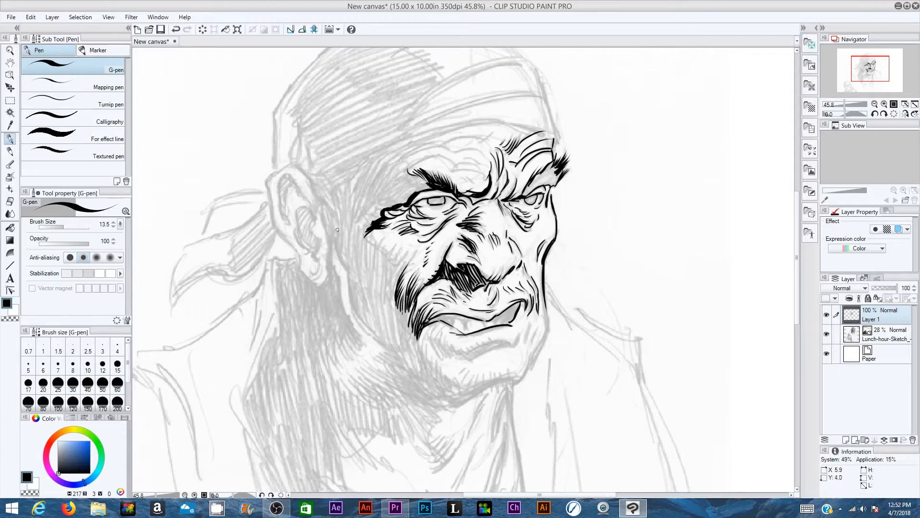
- Ink the jaw edge below the ear with a hatched patch, and hatch the near cheek under the eye
{"action": "left_click_drag", "start_coordinate": [335, 236], "coordinate": [373, 307]}
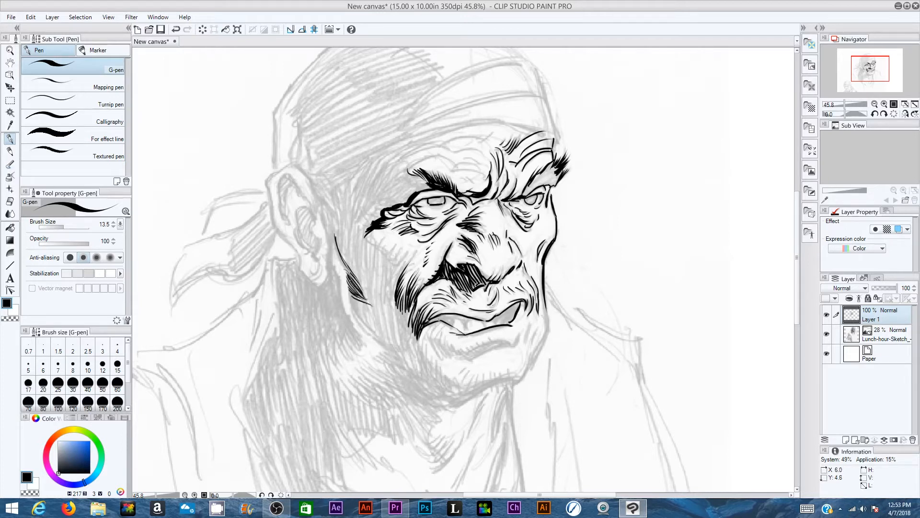
{"action": "left_click_drag", "start_coordinate": [348, 277], "coordinate": [371, 298]}
{"action": "left_click_drag", "start_coordinate": [371, 231], "coordinate": [371, 250]}
{"action": "left_click_drag", "start_coordinate": [380, 234], "coordinate": [376, 238]}
{"action": "mouse_move", "coordinate": [375, 244]}
{"action": "left_mouse_down"}
{"action": "mouse_move", "coordinate": [393, 278]}
{"action": "mouse_move", "coordinate": [392, 255]}
{"action": "mouse_move", "coordinate": [393, 288]}
{"action": "mouse_move", "coordinate": [373, 252]}
{"action": "mouse_move", "coordinate": [381, 235]}
{"action": "mouse_move", "coordinate": [379, 250]}
{"action": "mouse_move", "coordinate": [392, 237]}
{"action": "mouse_move", "coordinate": [381, 256]}
{"action": "mouse_move", "coordinate": [395, 240]}
{"action": "mouse_move", "coordinate": [386, 263]}
{"action": "mouse_move", "coordinate": [404, 247]}
{"action": "left_mouse_up"}
{"action": "mouse_move", "coordinate": [394, 280]}
{"action": "left_mouse_down"}
{"action": "mouse_move", "coordinate": [404, 252]}
{"action": "mouse_move", "coordinate": [406, 259]}
{"action": "left_mouse_up"}
{"action": "left_click_drag", "start_coordinate": [393, 306], "coordinate": [399, 278]}
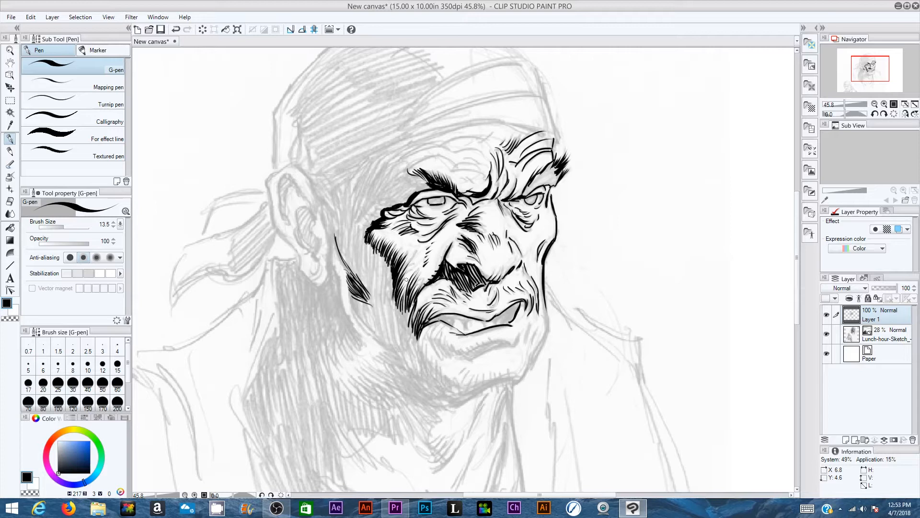
- Ink the forehead wrinkles above the near eyebrow and fill in the dark irises of both eyes
{"action": "mouse_move", "coordinate": [397, 166]}
{"action": "left_mouse_down"}
{"action": "mouse_move", "coordinate": [445, 154]}
{"action": "mouse_move", "coordinate": [477, 170]}
{"action": "mouse_move", "coordinate": [446, 167]}
{"action": "mouse_move", "coordinate": [464, 171]}
{"action": "mouse_move", "coordinate": [453, 170]}
{"action": "mouse_move", "coordinate": [489, 174]}
{"action": "mouse_move", "coordinate": [544, 155]}
{"action": "mouse_move", "coordinate": [463, 158]}
{"action": "mouse_move", "coordinate": [487, 163]}
{"action": "left_mouse_up"}
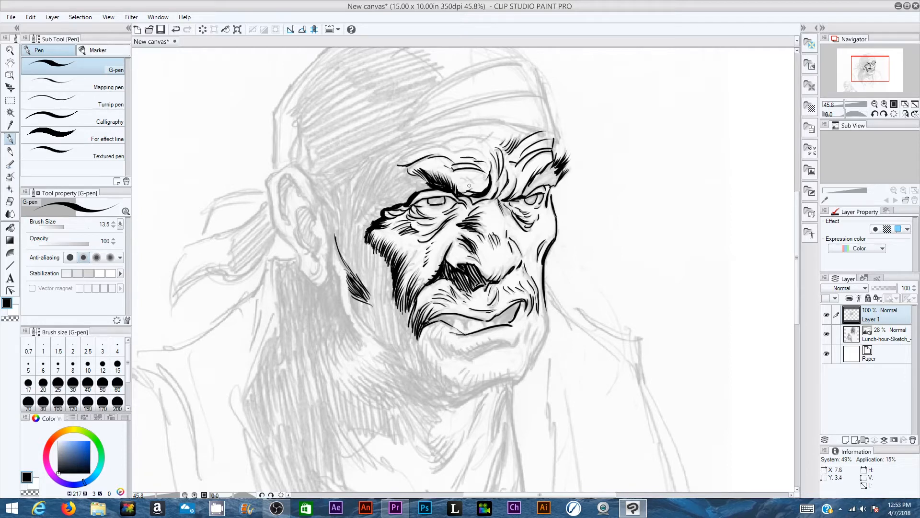
{"action": "left_click_drag", "start_coordinate": [461, 175], "coordinate": [477, 184]}
{"action": "left_click_drag", "start_coordinate": [430, 197], "coordinate": [444, 198]}
{"action": "left_click_drag", "start_coordinate": [530, 199], "coordinate": [535, 203]}
- Ink the teeth and black mouth interior, and shade the near side of the lower lip and chin
{"action": "left_click_drag", "start_coordinate": [451, 324], "coordinate": [500, 321]}
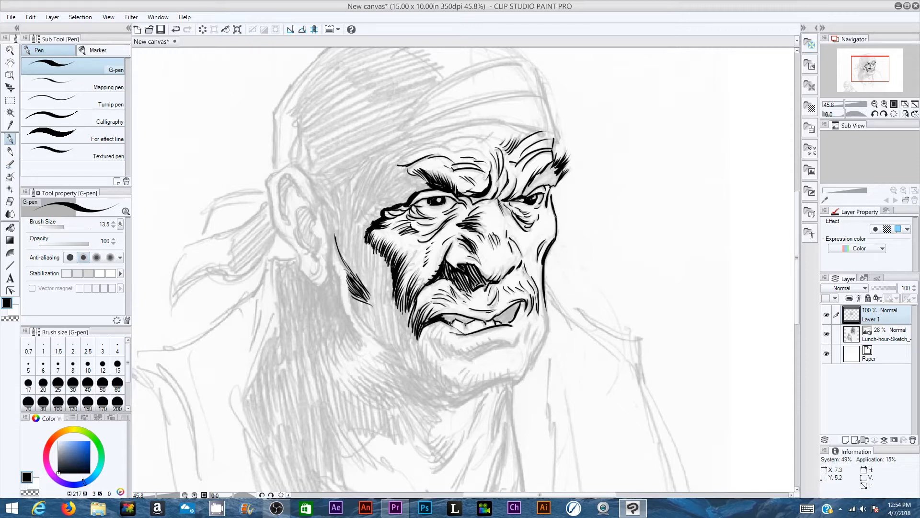
{"action": "mouse_move", "coordinate": [450, 323]}
{"action": "left_mouse_down"}
{"action": "mouse_move", "coordinate": [440, 317]}
{"action": "mouse_move", "coordinate": [496, 322]}
{"action": "mouse_move", "coordinate": [500, 308]}
{"action": "mouse_move", "coordinate": [496, 317]}
{"action": "mouse_move", "coordinate": [518, 302]}
{"action": "mouse_move", "coordinate": [509, 323]}
{"action": "mouse_move", "coordinate": [495, 321]}
{"action": "mouse_move", "coordinate": [504, 321]}
{"action": "left_mouse_up"}
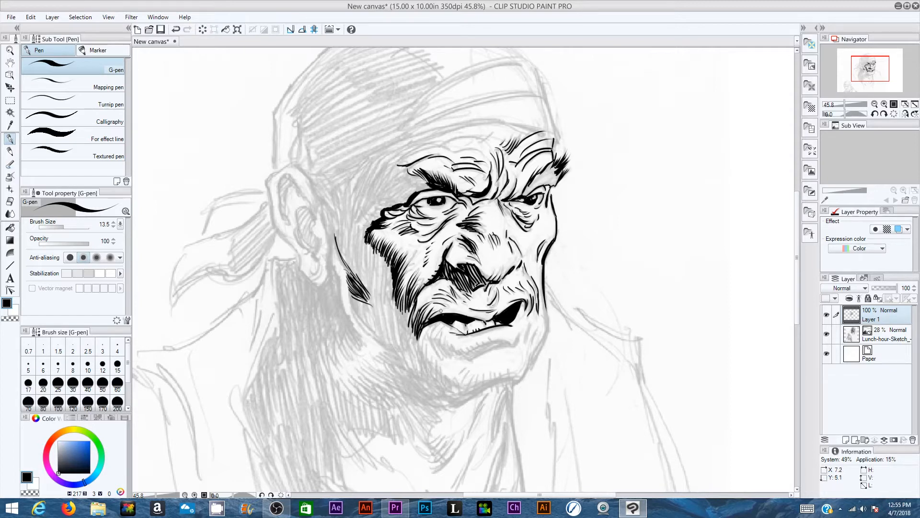
{"action": "left_click_drag", "start_coordinate": [431, 334], "coordinate": [436, 343]}
{"action": "left_click_drag", "start_coordinate": [433, 334], "coordinate": [456, 354]}
{"action": "mouse_move", "coordinate": [427, 326]}
{"action": "left_mouse_down"}
{"action": "mouse_move", "coordinate": [428, 360]}
{"action": "mouse_move", "coordinate": [416, 337]}
{"action": "mouse_move", "coordinate": [430, 363]}
{"action": "mouse_move", "coordinate": [419, 352]}
{"action": "mouse_move", "coordinate": [441, 377]}
{"action": "left_mouse_up"}
{"action": "mouse_move", "coordinate": [418, 344]}
{"action": "left_mouse_down"}
{"action": "mouse_move", "coordinate": [430, 366]}
{"action": "mouse_move", "coordinate": [431, 350]}
{"action": "mouse_move", "coordinate": [458, 386]}
{"action": "left_mouse_up"}
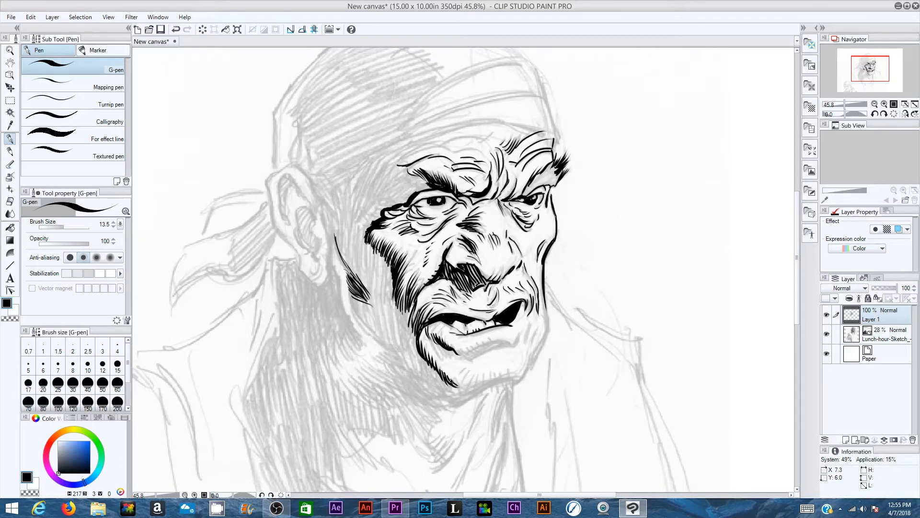
- Ink the jaw line below the near ear and the lower edge of the earlobe
{"action": "mouse_move", "coordinate": [332, 228]}
{"action": "left_mouse_down"}
{"action": "mouse_move", "coordinate": [345, 267]}
{"action": "mouse_move", "coordinate": [330, 270]}
{"action": "mouse_move", "coordinate": [335, 302]}
{"action": "mouse_move", "coordinate": [355, 335]}
{"action": "left_mouse_up"}
{"action": "mouse_move", "coordinate": [309, 279]}
{"action": "left_mouse_down"}
{"action": "mouse_move", "coordinate": [323, 287]}
{"action": "mouse_move", "coordinate": [332, 261]}
{"action": "left_mouse_up"}
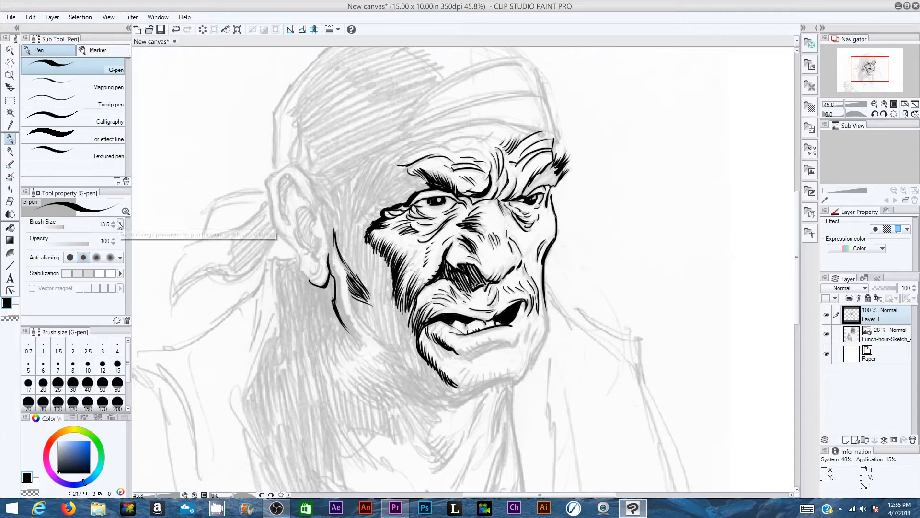
- Erase the hatched patch on the near jaw using the Hard eraser at brush size 34.6
{"action": "left_click", "coordinate": [10, 201]}
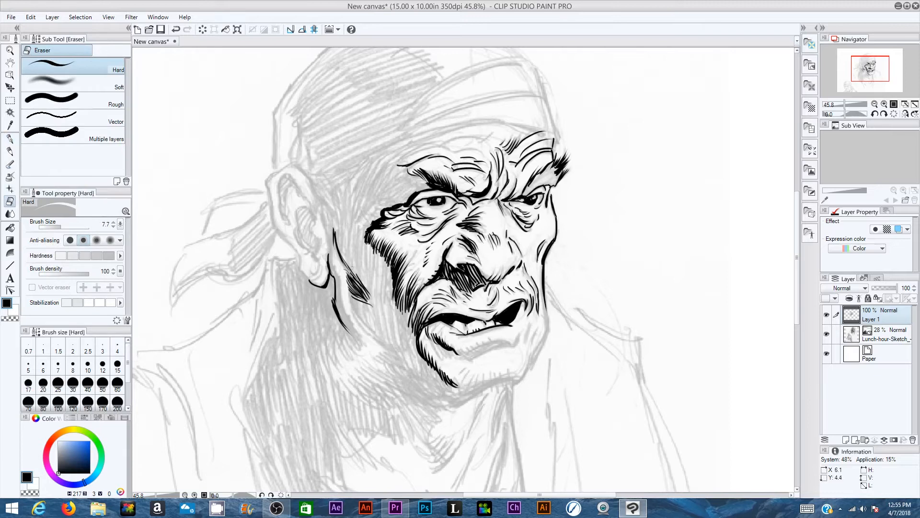
{"action": "left_click_drag", "start_coordinate": [356, 273], "coordinate": [365, 292]}
{"action": "left_click_drag", "start_coordinate": [61, 227], "coordinate": [69, 227]}
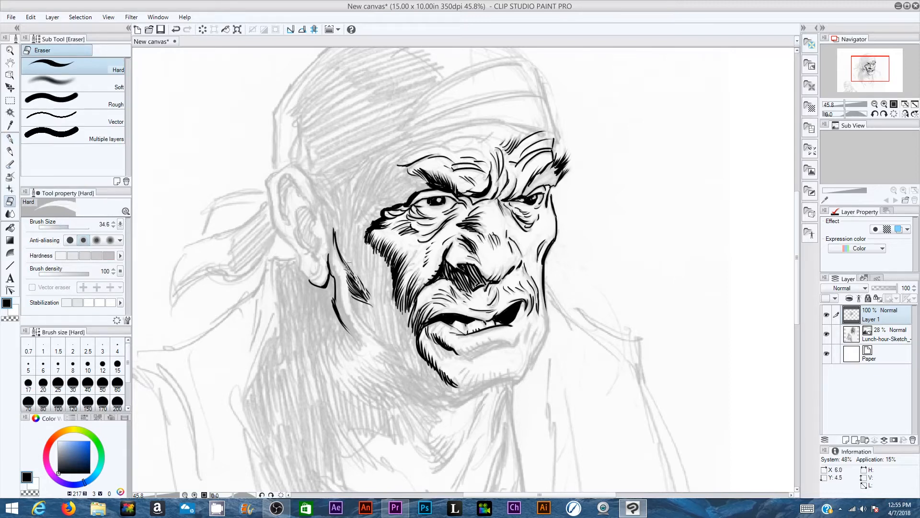
{"action": "left_click_drag", "start_coordinate": [349, 265], "coordinate": [370, 307]}
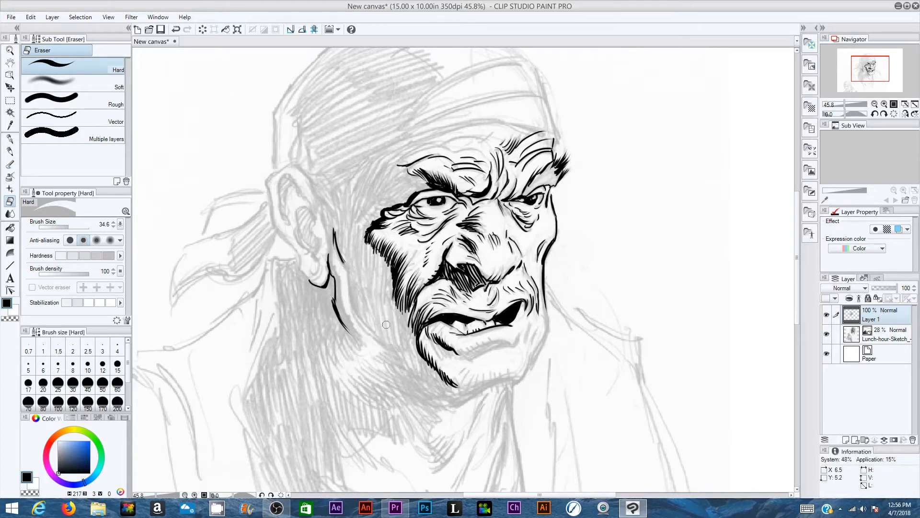
- Hatch a dark shadow with the G-pen behind the jaw line, from the earlobe downward
{"action": "left_click", "coordinate": [10, 139]}
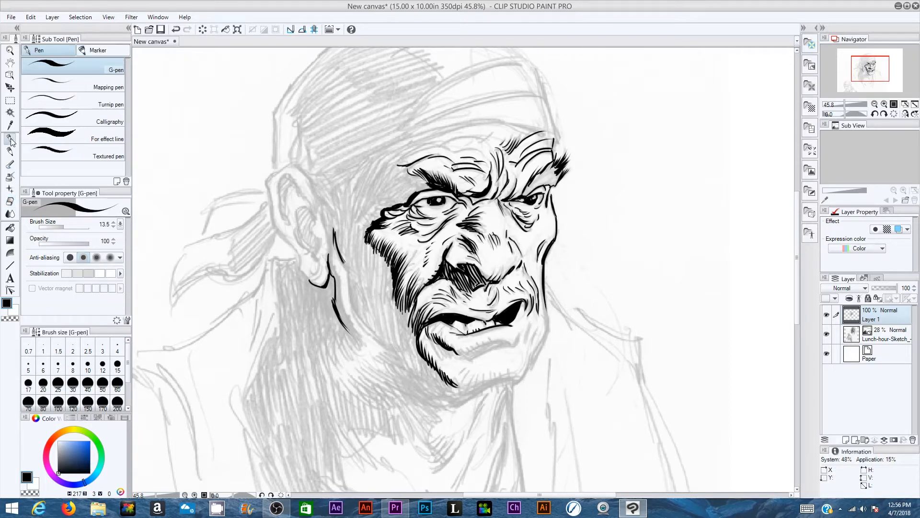
{"action": "left_click_drag", "start_coordinate": [333, 305], "coordinate": [358, 341]}
{"action": "mouse_move", "coordinate": [332, 311]}
{"action": "left_mouse_down"}
{"action": "mouse_move", "coordinate": [342, 346]}
{"action": "mouse_move", "coordinate": [333, 314]}
{"action": "mouse_move", "coordinate": [357, 341]}
{"action": "left_mouse_up"}
{"action": "mouse_move", "coordinate": [328, 277]}
{"action": "left_mouse_down"}
{"action": "mouse_move", "coordinate": [322, 304]}
{"action": "mouse_move", "coordinate": [331, 284]}
{"action": "mouse_move", "coordinate": [341, 326]}
{"action": "left_mouse_up"}
{"action": "mouse_move", "coordinate": [337, 317]}
{"action": "left_mouse_down"}
{"action": "mouse_move", "coordinate": [362, 346]}
{"action": "mouse_move", "coordinate": [350, 330]}
{"action": "left_mouse_up"}
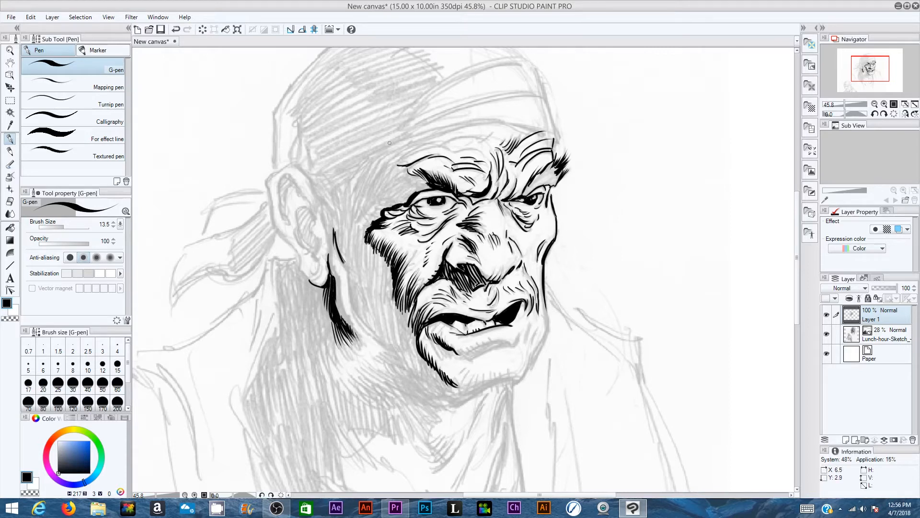
- Hatch the shadowed side of the face from in front of the ear across to the cheek
{"action": "left_click_drag", "start_coordinate": [353, 293], "coordinate": [365, 309]}
{"action": "left_click_drag", "start_coordinate": [338, 235], "coordinate": [347, 264]}
{"action": "left_click_drag", "start_coordinate": [345, 260], "coordinate": [352, 275]}
{"action": "left_click_drag", "start_coordinate": [342, 233], "coordinate": [358, 275]}
{"action": "left_click_drag", "start_coordinate": [341, 234], "coordinate": [350, 274]}
{"action": "mouse_move", "coordinate": [343, 236]}
{"action": "left_mouse_down"}
{"action": "mouse_move", "coordinate": [360, 288]}
{"action": "mouse_move", "coordinate": [351, 256]}
{"action": "left_mouse_up"}
{"action": "mouse_move", "coordinate": [352, 246]}
{"action": "left_mouse_down"}
{"action": "mouse_move", "coordinate": [365, 289]}
{"action": "mouse_move", "coordinate": [356, 264]}
{"action": "left_mouse_up"}
{"action": "left_click_drag", "start_coordinate": [355, 265], "coordinate": [368, 293]}
{"action": "left_click_drag", "start_coordinate": [352, 245], "coordinate": [370, 293]}
{"action": "left_click_drag", "start_coordinate": [350, 254], "coordinate": [370, 308]}
{"action": "left_click_drag", "start_coordinate": [354, 277], "coordinate": [370, 303]}
{"action": "left_click_drag", "start_coordinate": [355, 278], "coordinate": [373, 312]}
{"action": "left_click_drag", "start_coordinate": [354, 244], "coordinate": [373, 302]}
{"action": "left_click_drag", "start_coordinate": [360, 240], "coordinate": [378, 308]}
{"action": "left_click_drag", "start_coordinate": [362, 240], "coordinate": [380, 303]}
{"action": "mouse_move", "coordinate": [363, 238]}
{"action": "left_mouse_down"}
{"action": "mouse_move", "coordinate": [382, 301]}
{"action": "mouse_move", "coordinate": [374, 264]}
{"action": "left_mouse_up"}
{"action": "left_click_drag", "start_coordinate": [372, 260], "coordinate": [389, 302]}
{"action": "left_click_drag", "start_coordinate": [375, 249], "coordinate": [388, 298]}
{"action": "mouse_move", "coordinate": [376, 249]}
{"action": "left_mouse_down"}
{"action": "mouse_move", "coordinate": [391, 299]}
{"action": "mouse_move", "coordinate": [385, 264]}
{"action": "left_mouse_up"}
{"action": "left_click_drag", "start_coordinate": [380, 261], "coordinate": [391, 294]}
{"action": "left_click_drag", "start_coordinate": [385, 262], "coordinate": [394, 289]}
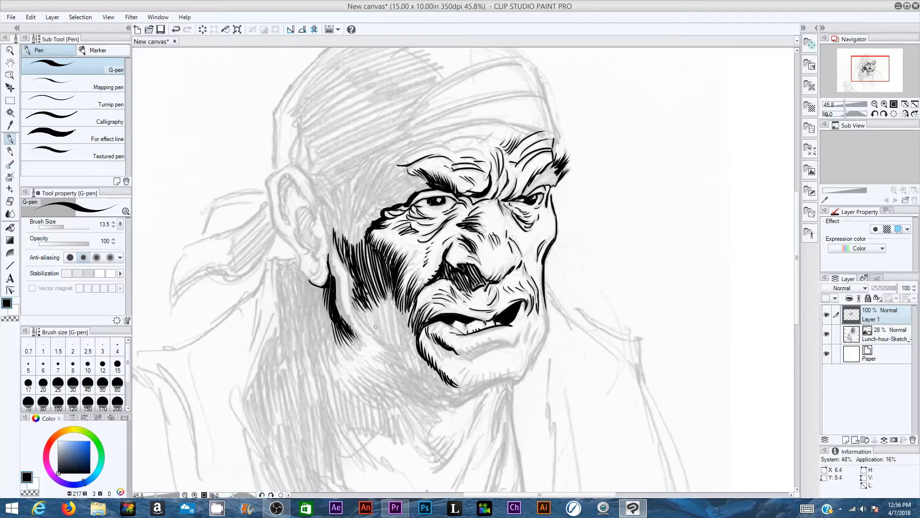
- Hatch the lower cheek between the jaw and the near mouth corner, blending up into the cheek shadow
{"action": "left_click_drag", "start_coordinate": [379, 324], "coordinate": [386, 344]}
{"action": "mouse_move", "coordinate": [377, 304]}
{"action": "left_mouse_down"}
{"action": "mouse_move", "coordinate": [389, 342]}
{"action": "mouse_move", "coordinate": [386, 322]}
{"action": "left_mouse_up"}
{"action": "left_click_drag", "start_coordinate": [384, 318], "coordinate": [394, 342]}
{"action": "left_click_drag", "start_coordinate": [379, 292], "coordinate": [399, 348]}
{"action": "left_click_drag", "start_coordinate": [383, 297], "coordinate": [397, 344]}
{"action": "left_click_drag", "start_coordinate": [389, 289], "coordinate": [402, 342]}
{"action": "left_click_drag", "start_coordinate": [391, 291], "coordinate": [405, 341]}
{"action": "left_click_drag", "start_coordinate": [401, 309], "coordinate": [414, 348]}
{"action": "left_click_drag", "start_coordinate": [418, 330], "coordinate": [415, 340]}
{"action": "left_click_drag", "start_coordinate": [369, 245], "coordinate": [382, 301]}
{"action": "left_click_drag", "start_coordinate": [379, 263], "coordinate": [380, 277]}
{"action": "mouse_move", "coordinate": [378, 283]}
{"action": "left_mouse_down"}
{"action": "mouse_move", "coordinate": [384, 330]}
{"action": "mouse_move", "coordinate": [397, 346]}
{"action": "left_mouse_up"}
{"action": "mouse_move", "coordinate": [399, 312]}
{"action": "left_mouse_down"}
{"action": "mouse_move", "coordinate": [403, 347]}
{"action": "mouse_move", "coordinate": [416, 345]}
{"action": "left_mouse_up"}
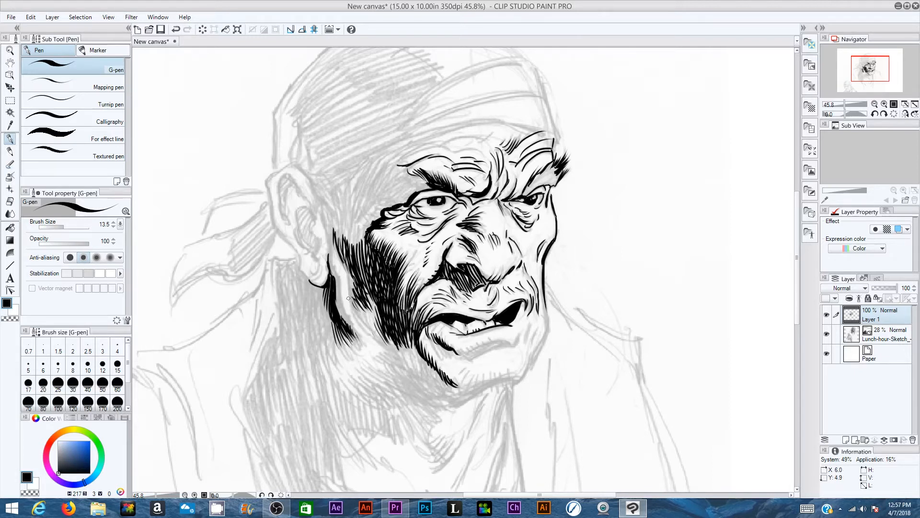
- Darken the cheek shadow by filling gaps along the jaw edge and in the lower cheek hatching
{"action": "mouse_move", "coordinate": [351, 297]}
{"action": "left_mouse_down"}
{"action": "mouse_move", "coordinate": [354, 321]}
{"action": "mouse_move", "coordinate": [370, 318]}
{"action": "left_mouse_up"}
{"action": "left_click_drag", "start_coordinate": [339, 241], "coordinate": [348, 285]}
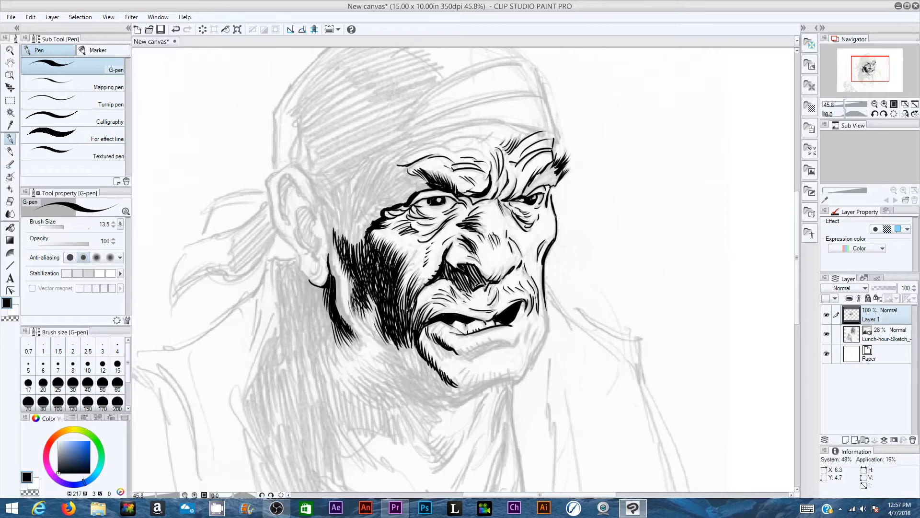
{"action": "mouse_move", "coordinate": [371, 284]}
{"action": "left_mouse_down"}
{"action": "mouse_move", "coordinate": [379, 334]}
{"action": "mouse_move", "coordinate": [365, 336]}
{"action": "mouse_move", "coordinate": [376, 346]}
{"action": "left_mouse_up"}
{"action": "mouse_move", "coordinate": [378, 311]}
{"action": "left_mouse_down"}
{"action": "mouse_move", "coordinate": [382, 347]}
{"action": "mouse_move", "coordinate": [394, 341]}
{"action": "left_mouse_up"}
{"action": "left_click_drag", "start_coordinate": [389, 293], "coordinate": [387, 299]}
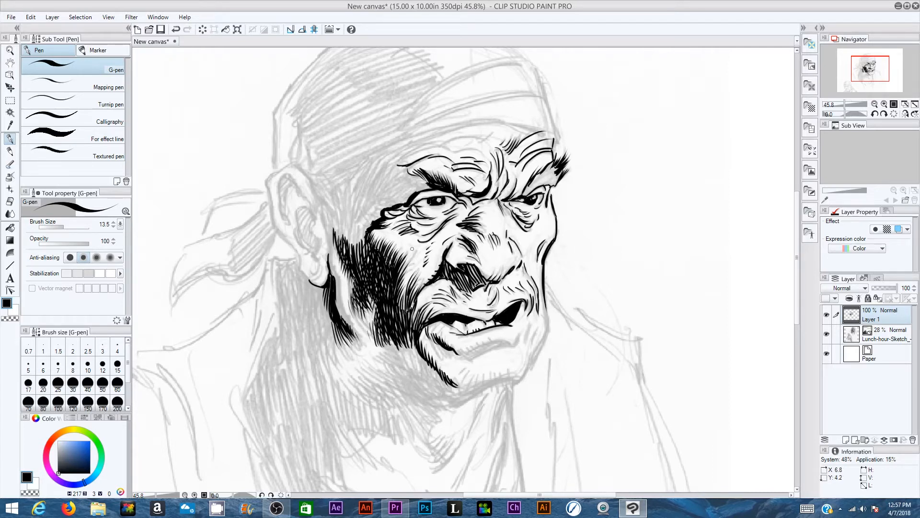
- Hatch the underside of the near jaw below the cheek shadow with curved strokes toward the chin
{"action": "mouse_move", "coordinate": [359, 360]}
{"action": "left_mouse_down"}
{"action": "mouse_move", "coordinate": [386, 384]}
{"action": "mouse_move", "coordinate": [415, 391]}
{"action": "left_mouse_up"}
{"action": "left_click_drag", "start_coordinate": [390, 356], "coordinate": [419, 387]}
{"action": "left_click_drag", "start_coordinate": [389, 337], "coordinate": [421, 384]}
{"action": "left_click_drag", "start_coordinate": [398, 342], "coordinate": [425, 379]}
{"action": "left_click_drag", "start_coordinate": [366, 327], "coordinate": [374, 352]}
{"action": "mouse_move", "coordinate": [375, 326]}
{"action": "left_mouse_down"}
{"action": "mouse_move", "coordinate": [379, 357]}
{"action": "mouse_move", "coordinate": [381, 325]}
{"action": "mouse_move", "coordinate": [387, 354]}
{"action": "mouse_move", "coordinate": [391, 331]}
{"action": "mouse_move", "coordinate": [407, 357]}
{"action": "left_mouse_up"}
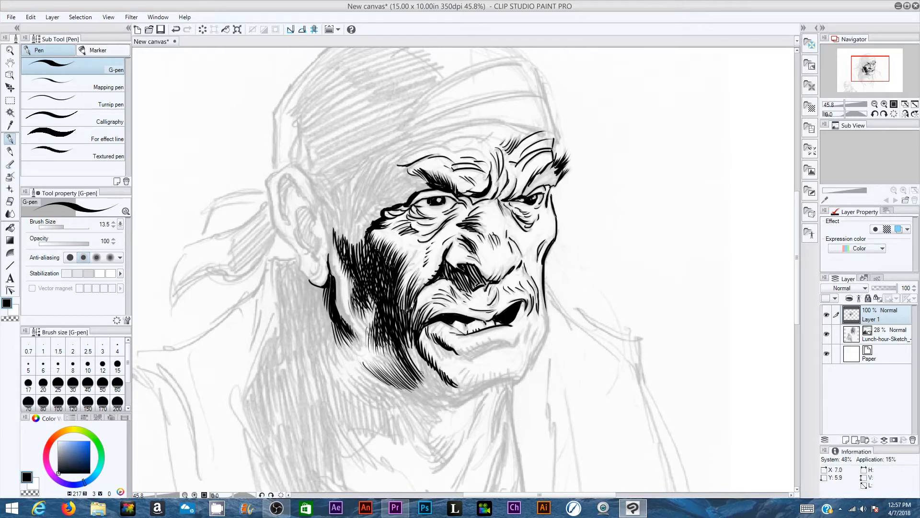
- Extend the neck shadow below the earlobe downward with long hatching strokes
{"action": "mouse_move", "coordinate": [321, 310]}
{"action": "left_mouse_down"}
{"action": "mouse_move", "coordinate": [321, 349]}
{"action": "mouse_move", "coordinate": [328, 365]}
{"action": "mouse_move", "coordinate": [335, 358]}
{"action": "left_mouse_up"}
{"action": "mouse_move", "coordinate": [328, 294]}
{"action": "left_mouse_down"}
{"action": "mouse_move", "coordinate": [339, 365]}
{"action": "mouse_move", "coordinate": [327, 321]}
{"action": "mouse_move", "coordinate": [332, 355]}
{"action": "left_mouse_up"}
{"action": "left_click_drag", "start_coordinate": [331, 347], "coordinate": [337, 363]}
{"action": "mouse_move", "coordinate": [329, 320]}
{"action": "left_mouse_down"}
{"action": "mouse_move", "coordinate": [342, 367]}
{"action": "mouse_move", "coordinate": [343, 353]}
{"action": "mouse_move", "coordinate": [359, 357]}
{"action": "mouse_move", "coordinate": [330, 352]}
{"action": "mouse_move", "coordinate": [333, 344]}
{"action": "left_mouse_up"}
{"action": "left_click_drag", "start_coordinate": [333, 352], "coordinate": [345, 367]}
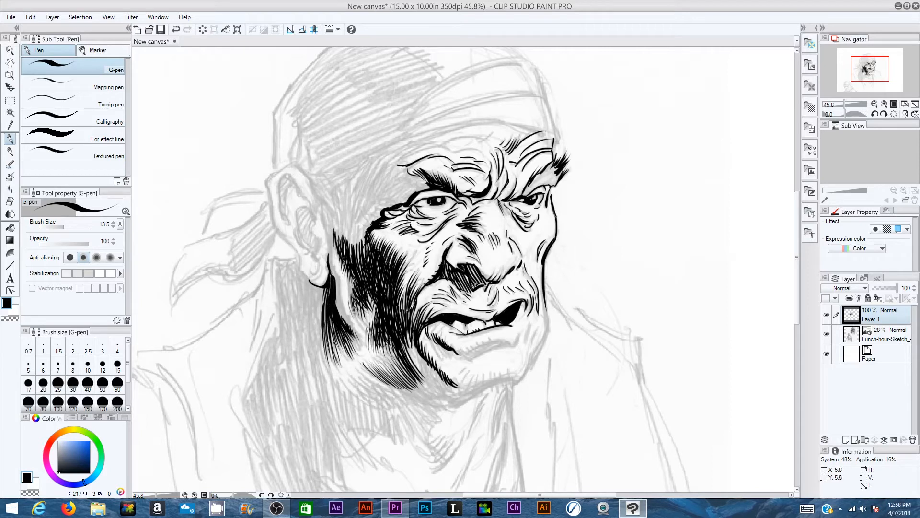
- Add a neck hatch stroke, then ink the upper inner folds, the inner shadow and the back edge of the ear
{"action": "left_click_drag", "start_coordinate": [334, 323], "coordinate": [350, 356]}
{"action": "left_click_drag", "start_coordinate": [297, 166], "coordinate": [324, 216]}
{"action": "left_click_drag", "start_coordinate": [295, 179], "coordinate": [317, 222]}
{"action": "mouse_move", "coordinate": [283, 174]}
{"action": "left_mouse_down"}
{"action": "mouse_move", "coordinate": [285, 223]}
{"action": "mouse_move", "coordinate": [280, 204]}
{"action": "mouse_move", "coordinate": [279, 214]}
{"action": "mouse_move", "coordinate": [291, 184]}
{"action": "mouse_move", "coordinate": [276, 184]}
{"action": "mouse_move", "coordinate": [280, 174]}
{"action": "mouse_move", "coordinate": [285, 195]}
{"action": "mouse_move", "coordinate": [284, 173]}
{"action": "mouse_move", "coordinate": [293, 181]}
{"action": "mouse_move", "coordinate": [279, 214]}
{"action": "mouse_move", "coordinate": [299, 248]}
{"action": "left_mouse_up"}
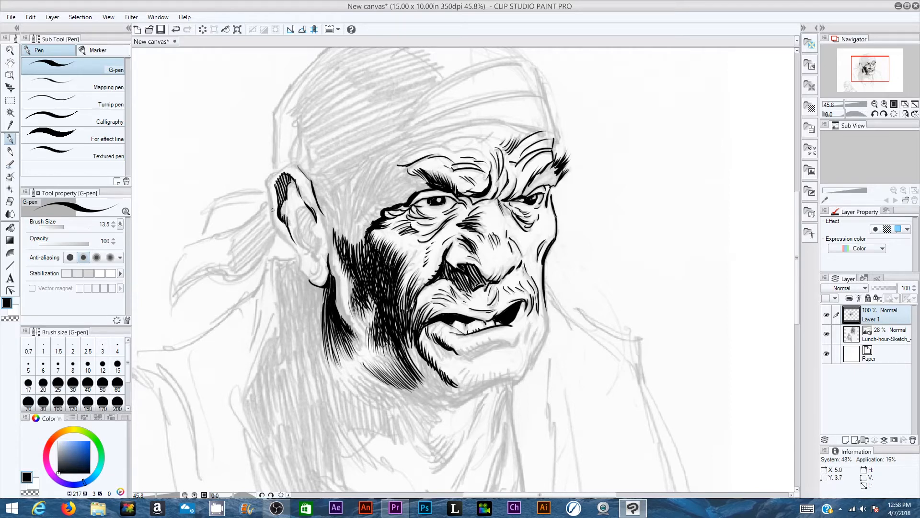
{"action": "left_click_drag", "start_coordinate": [270, 208], "coordinate": [299, 259]}
- Hatch the ear's inner hollow and finish its contour around the lobe, front edge and outer rim
{"action": "left_click_drag", "start_coordinate": [312, 224], "coordinate": [318, 246]}
{"action": "mouse_move", "coordinate": [297, 205]}
{"action": "left_mouse_down"}
{"action": "mouse_move", "coordinate": [300, 230]}
{"action": "mouse_move", "coordinate": [317, 248]}
{"action": "left_mouse_up"}
{"action": "mouse_move", "coordinate": [299, 217]}
{"action": "left_mouse_down"}
{"action": "mouse_move", "coordinate": [309, 207]}
{"action": "mouse_move", "coordinate": [299, 235]}
{"action": "mouse_move", "coordinate": [305, 223]}
{"action": "mouse_move", "coordinate": [306, 255]}
{"action": "mouse_move", "coordinate": [314, 250]}
{"action": "left_mouse_up"}
{"action": "mouse_move", "coordinate": [317, 246]}
{"action": "left_mouse_down"}
{"action": "mouse_move", "coordinate": [300, 266]}
{"action": "mouse_move", "coordinate": [313, 287]}
{"action": "left_mouse_up"}
{"action": "mouse_move", "coordinate": [327, 212]}
{"action": "left_mouse_down"}
{"action": "mouse_move", "coordinate": [323, 228]}
{"action": "mouse_move", "coordinate": [334, 238]}
{"action": "mouse_move", "coordinate": [316, 275]}
{"action": "left_mouse_up"}
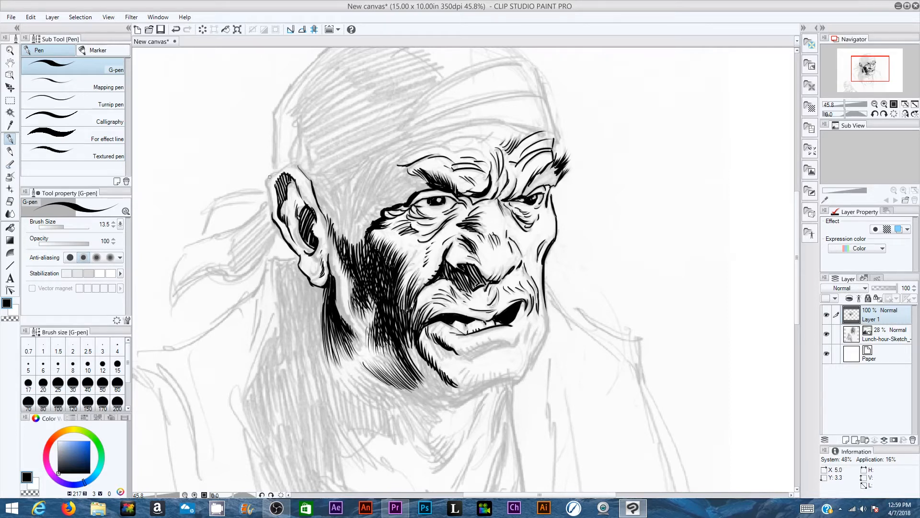
{"action": "mouse_move", "coordinate": [270, 172]}
{"action": "left_mouse_down"}
{"action": "mouse_move", "coordinate": [272, 211]}
{"action": "mouse_move", "coordinate": [269, 174]}
{"action": "mouse_move", "coordinate": [300, 165]}
{"action": "mouse_move", "coordinate": [329, 221]}
{"action": "left_mouse_up"}
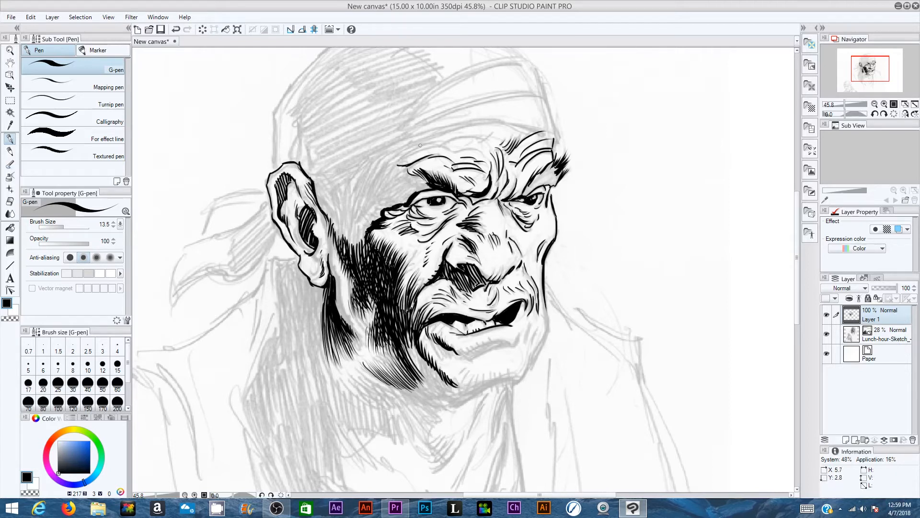
- Ink the bandana's lower edge across the forehead and the underside of the lower lip
{"action": "mouse_move", "coordinate": [398, 164]}
{"action": "left_mouse_down"}
{"action": "mouse_move", "coordinate": [449, 143]}
{"action": "mouse_move", "coordinate": [489, 135]}
{"action": "mouse_move", "coordinate": [489, 144]}
{"action": "mouse_move", "coordinate": [471, 143]}
{"action": "mouse_move", "coordinate": [467, 119]}
{"action": "mouse_move", "coordinate": [551, 129]}
{"action": "left_mouse_up"}
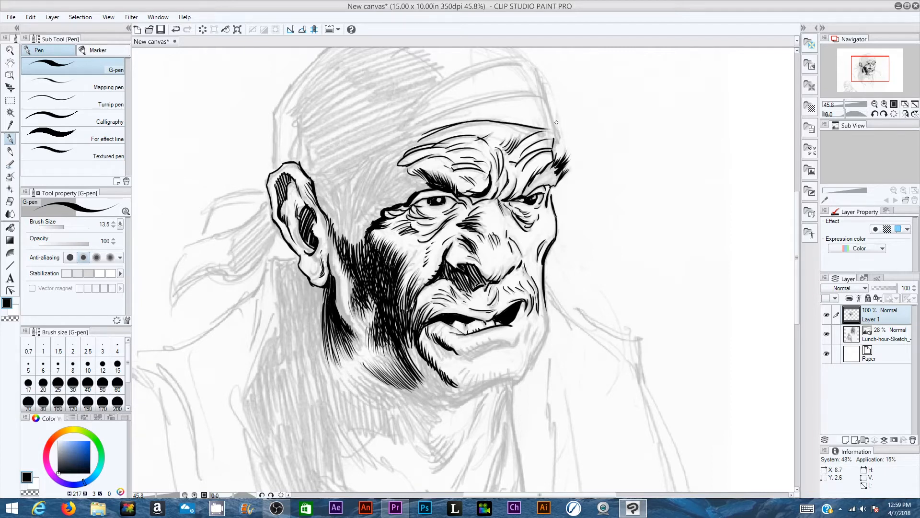
{"action": "mouse_move", "coordinate": [451, 353]}
{"action": "left_mouse_down"}
{"action": "mouse_move", "coordinate": [504, 348]}
{"action": "mouse_move", "coordinate": [491, 344]}
{"action": "mouse_move", "coordinate": [521, 331]}
{"action": "mouse_move", "coordinate": [534, 313]}
{"action": "mouse_move", "coordinate": [522, 348]}
{"action": "mouse_move", "coordinate": [533, 335]}
{"action": "mouse_move", "coordinate": [530, 349]}
{"action": "left_mouse_up"}
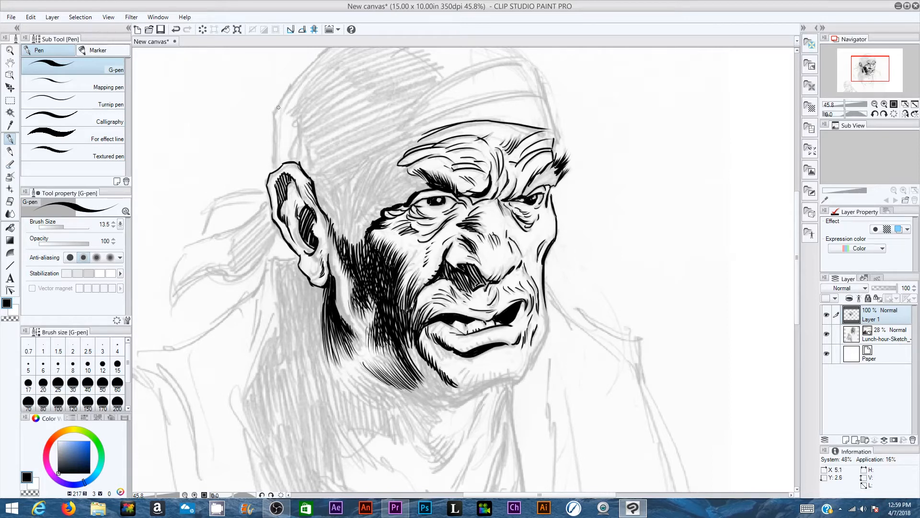
- Ink the bandana's back edge above the ear and the back-of-neck lines down to the shoulder
{"action": "left_click_drag", "start_coordinate": [273, 110], "coordinate": [275, 170]}
{"action": "left_click_drag", "start_coordinate": [274, 131], "coordinate": [277, 169]}
{"action": "mouse_move", "coordinate": [275, 262]}
{"action": "left_mouse_down"}
{"action": "mouse_move", "coordinate": [298, 257]}
{"action": "mouse_move", "coordinate": [273, 262]}
{"action": "mouse_move", "coordinate": [271, 342]}
{"action": "mouse_move", "coordinate": [245, 394]}
{"action": "left_mouse_up"}
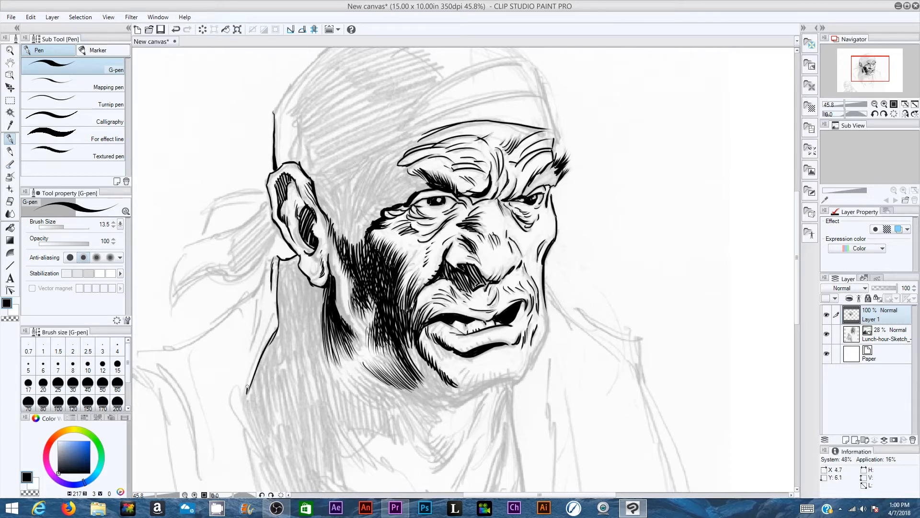
{"action": "left_click_drag", "start_coordinate": [270, 321], "coordinate": [248, 393]}
{"action": "left_click_drag", "start_coordinate": [256, 311], "coordinate": [241, 358]}
{"action": "mouse_move", "coordinate": [179, 346]}
{"action": "left_mouse_down"}
{"action": "mouse_move", "coordinate": [255, 289]}
{"action": "mouse_move", "coordinate": [277, 256]}
{"action": "left_mouse_up"}
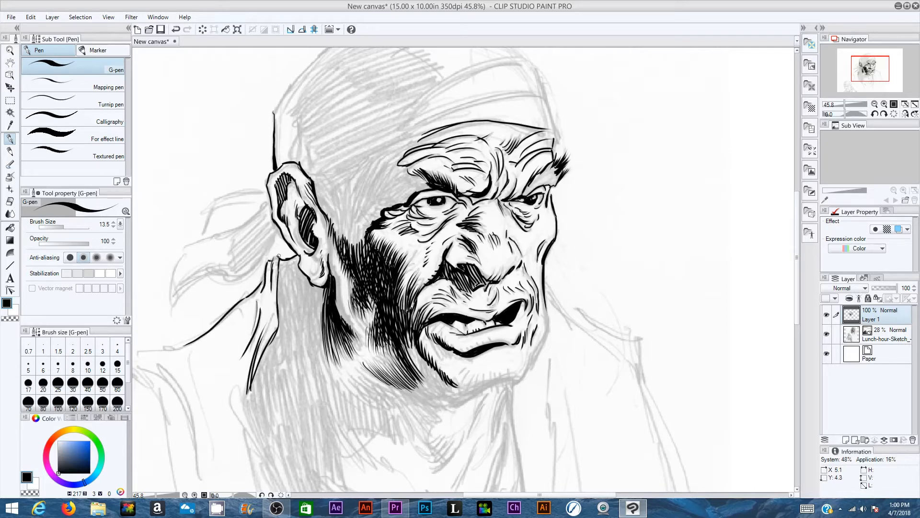
{"action": "left_click_drag", "start_coordinate": [234, 304], "coordinate": [265, 276]}
- Darken the shadow beside the mouth and ink the chin's lower outline and the far jaw edge
{"action": "left_click_drag", "start_coordinate": [408, 336], "coordinate": [413, 377]}
{"action": "mouse_move", "coordinate": [433, 347]}
{"action": "left_mouse_down"}
{"action": "mouse_move", "coordinate": [416, 374]}
{"action": "mouse_move", "coordinate": [427, 377]}
{"action": "mouse_move", "coordinate": [405, 383]}
{"action": "mouse_move", "coordinate": [475, 388]}
{"action": "mouse_move", "coordinate": [511, 377]}
{"action": "mouse_move", "coordinate": [484, 385]}
{"action": "left_mouse_up"}
{"action": "mouse_move", "coordinate": [511, 378]}
{"action": "left_mouse_down"}
{"action": "mouse_move", "coordinate": [488, 385]}
{"action": "mouse_move", "coordinate": [519, 378]}
{"action": "left_mouse_up"}
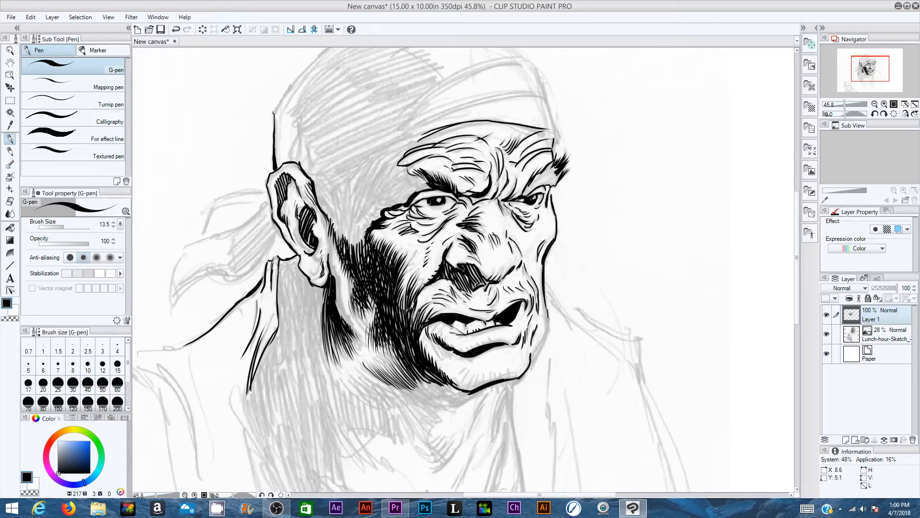
{"action": "left_click_drag", "start_coordinate": [546, 304], "coordinate": [545, 338]}
{"action": "left_click_drag", "start_coordinate": [542, 330], "coordinate": [539, 337]}
- Add short hatch strokes along the chin's lower edge and up the far jaw
{"action": "mouse_move", "coordinate": [461, 373]}
{"action": "left_mouse_down"}
{"action": "mouse_move", "coordinate": [477, 390]}
{"action": "mouse_move", "coordinate": [495, 386]}
{"action": "left_mouse_up"}
{"action": "left_click_drag", "start_coordinate": [494, 367], "coordinate": [510, 383]}
{"action": "mouse_move", "coordinate": [512, 369]}
{"action": "left_mouse_down"}
{"action": "mouse_move", "coordinate": [516, 385]}
{"action": "mouse_move", "coordinate": [524, 372]}
{"action": "left_mouse_up"}
{"action": "mouse_move", "coordinate": [523, 360]}
{"action": "left_mouse_down"}
{"action": "mouse_move", "coordinate": [528, 373]}
{"action": "mouse_move", "coordinate": [544, 348]}
{"action": "left_mouse_up"}
{"action": "left_click_drag", "start_coordinate": [533, 325], "coordinate": [552, 337]}
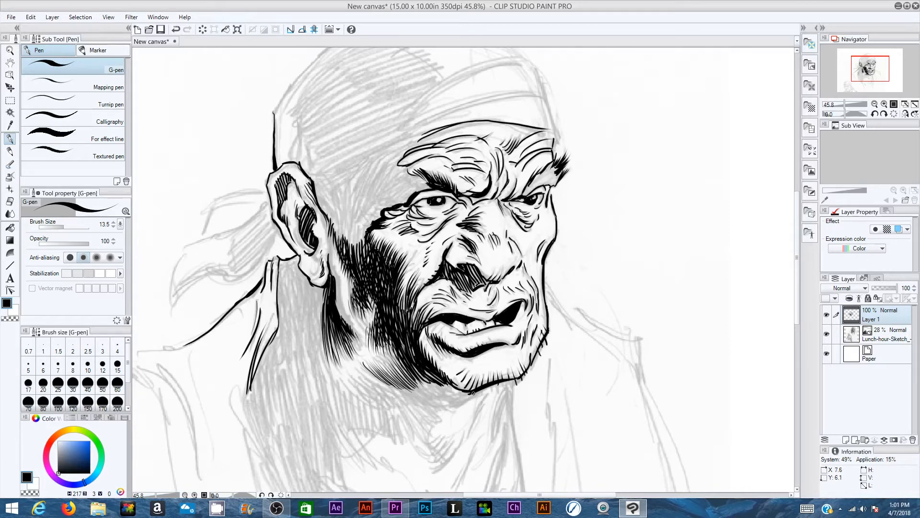
- Ink the line beneath the chin and fill the jaw and lower cheek shadow with dense hatching
{"action": "mouse_move", "coordinate": [473, 393]}
{"action": "left_mouse_down"}
{"action": "mouse_move", "coordinate": [431, 417]}
{"action": "mouse_move", "coordinate": [467, 400]}
{"action": "left_mouse_up"}
{"action": "left_click_drag", "start_coordinate": [398, 388], "coordinate": [424, 401]}
{"action": "mouse_move", "coordinate": [394, 378]}
{"action": "left_mouse_down"}
{"action": "mouse_move", "coordinate": [422, 396]}
{"action": "mouse_move", "coordinate": [409, 355]}
{"action": "mouse_move", "coordinate": [401, 390]}
{"action": "mouse_move", "coordinate": [394, 384]}
{"action": "mouse_move", "coordinate": [434, 396]}
{"action": "mouse_move", "coordinate": [420, 381]}
{"action": "mouse_move", "coordinate": [452, 396]}
{"action": "left_mouse_up"}
{"action": "mouse_move", "coordinate": [413, 366]}
{"action": "left_mouse_down"}
{"action": "mouse_move", "coordinate": [453, 394]}
{"action": "mouse_move", "coordinate": [441, 382]}
{"action": "left_mouse_up"}
{"action": "mouse_move", "coordinate": [410, 353]}
{"action": "left_mouse_down"}
{"action": "mouse_move", "coordinate": [415, 363]}
{"action": "mouse_move", "coordinate": [412, 355]}
{"action": "left_mouse_up"}
{"action": "left_click_drag", "start_coordinate": [408, 341], "coordinate": [409, 348]}
{"action": "left_click_drag", "start_coordinate": [391, 307], "coordinate": [397, 322]}
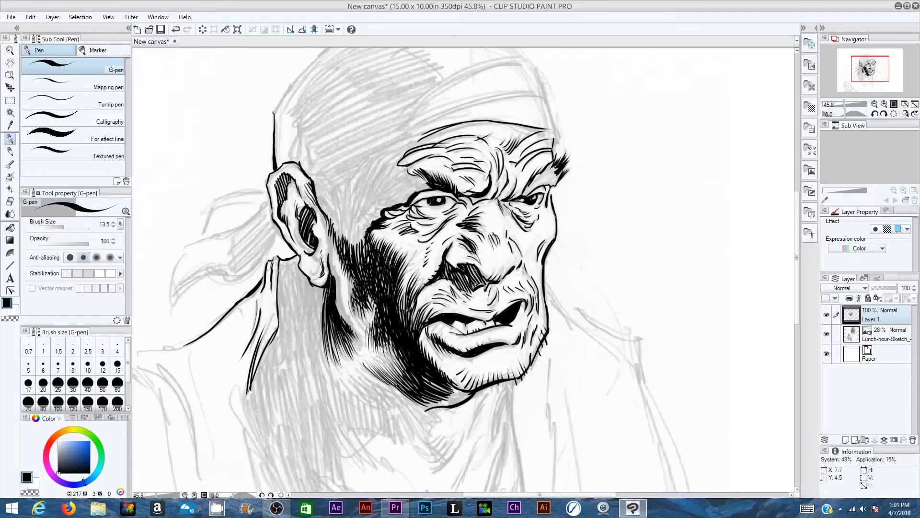
- Clean up the hatching on the nose with the Hard eraser at size 9.3, then touch it up with the G-pen
{"action": "left_click", "coordinate": [10, 201]}
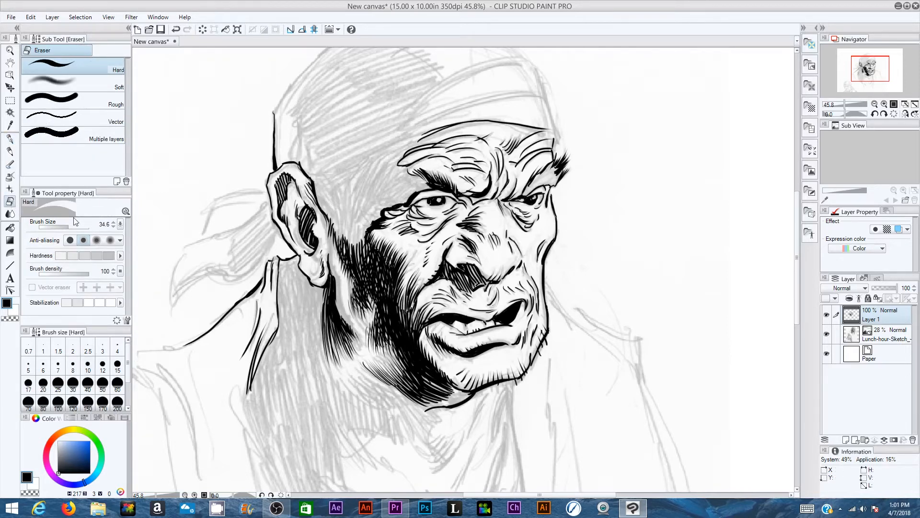
{"action": "left_click_drag", "start_coordinate": [68, 226], "coordinate": [57, 226]}
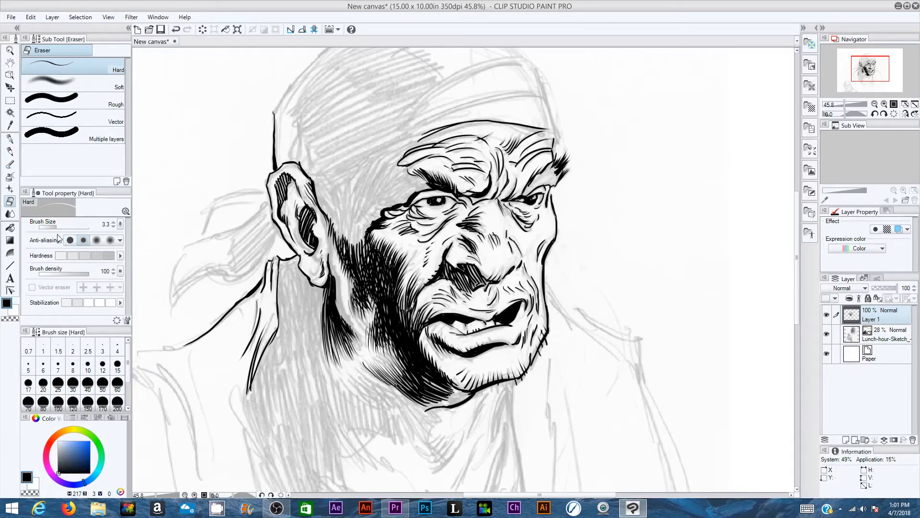
{"action": "left_click_drag", "start_coordinate": [56, 227], "coordinate": [62, 226]}
{"action": "left_click_drag", "start_coordinate": [474, 258], "coordinate": [480, 262]}
{"action": "left_click", "coordinate": [10, 139]}
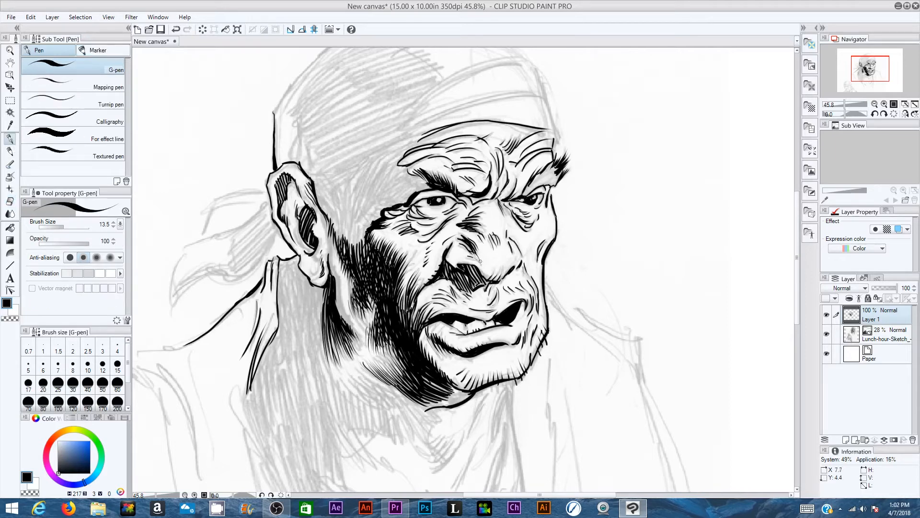
{"action": "left_click_drag", "start_coordinate": [473, 257], "coordinate": [483, 266]}
- Thicken the bandana's forehead edge, extend it toward the temple and hatch the forehead corner below it
{"action": "left_click_drag", "start_coordinate": [383, 145], "coordinate": [494, 122]}
{"action": "mouse_move", "coordinate": [421, 142]}
{"action": "left_mouse_down"}
{"action": "mouse_move", "coordinate": [445, 129]}
{"action": "mouse_move", "coordinate": [436, 137]}
{"action": "left_mouse_up"}
{"action": "mouse_move", "coordinate": [394, 169]}
{"action": "left_mouse_down"}
{"action": "mouse_move", "coordinate": [421, 156]}
{"action": "mouse_move", "coordinate": [407, 150]}
{"action": "mouse_move", "coordinate": [418, 143]}
{"action": "left_mouse_up"}
{"action": "left_click_drag", "start_coordinate": [410, 150], "coordinate": [426, 137]}
{"action": "mouse_move", "coordinate": [421, 143]}
{"action": "left_mouse_down"}
{"action": "mouse_move", "coordinate": [489, 119]}
{"action": "mouse_move", "coordinate": [555, 134]}
{"action": "left_mouse_up"}
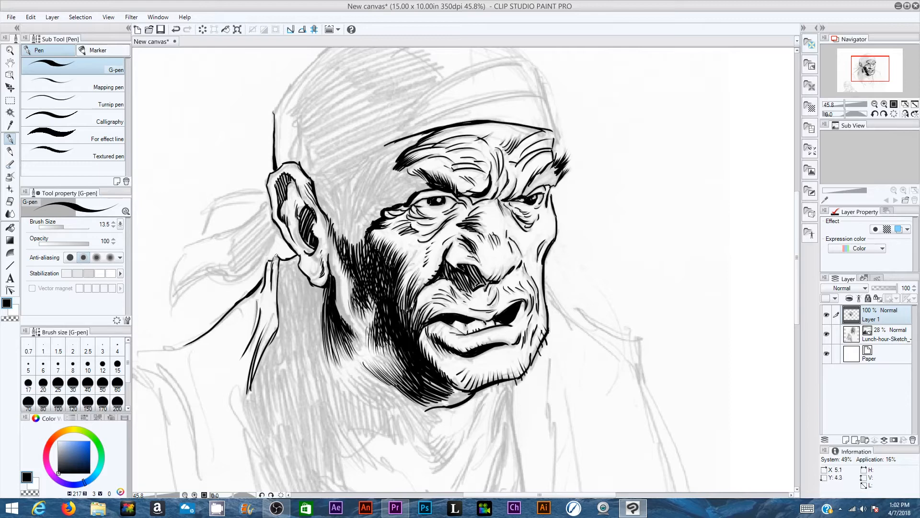
- Ink the lower edge of the bandana's tail behind the ear and extend the bandana's back outline toward the crown
{"action": "left_click_drag", "start_coordinate": [276, 256], "coordinate": [285, 258]}
{"action": "mouse_move", "coordinate": [226, 274]}
{"action": "left_mouse_down"}
{"action": "mouse_move", "coordinate": [261, 263]}
{"action": "mouse_move", "coordinate": [244, 275]}
{"action": "mouse_move", "coordinate": [281, 224]}
{"action": "left_mouse_up"}
{"action": "left_click_drag", "start_coordinate": [273, 112], "coordinate": [304, 67]}
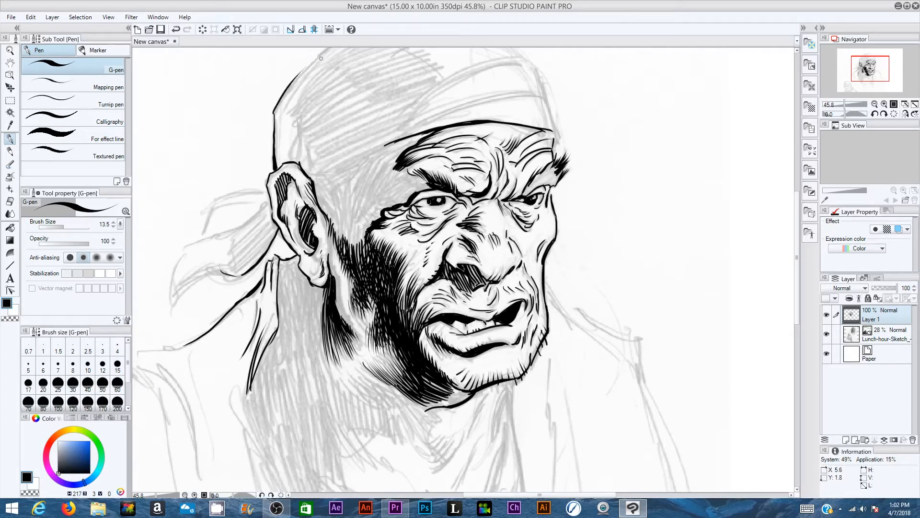
- Hatch the neck shadow below the earlobe and the underside of the near jaw with dense curved strokes
{"action": "mouse_move", "coordinate": [312, 286]}
{"action": "left_mouse_down"}
{"action": "mouse_move", "coordinate": [325, 291]}
{"action": "mouse_move", "coordinate": [318, 288]}
{"action": "mouse_move", "coordinate": [318, 322]}
{"action": "left_mouse_up"}
{"action": "left_click_drag", "start_coordinate": [363, 395], "coordinate": [391, 403]}
{"action": "mouse_move", "coordinate": [349, 376]}
{"action": "left_mouse_down"}
{"action": "mouse_move", "coordinate": [389, 400]}
{"action": "mouse_move", "coordinate": [397, 394]}
{"action": "left_mouse_up"}
{"action": "left_click_drag", "start_coordinate": [358, 363], "coordinate": [402, 397]}
{"action": "mouse_move", "coordinate": [367, 366]}
{"action": "left_mouse_down"}
{"action": "mouse_move", "coordinate": [390, 381]}
{"action": "mouse_move", "coordinate": [373, 400]}
{"action": "mouse_move", "coordinate": [381, 400]}
{"action": "left_mouse_up"}
{"action": "left_click_drag", "start_coordinate": [356, 370], "coordinate": [396, 401]}
{"action": "left_click_drag", "start_coordinate": [372, 374], "coordinate": [408, 397]}
{"action": "left_click_drag", "start_coordinate": [387, 375], "coordinate": [406, 395]}
{"action": "left_click_drag", "start_coordinate": [325, 307], "coordinate": [323, 378]}
{"action": "left_click_drag", "start_coordinate": [326, 332], "coordinate": [324, 361]}
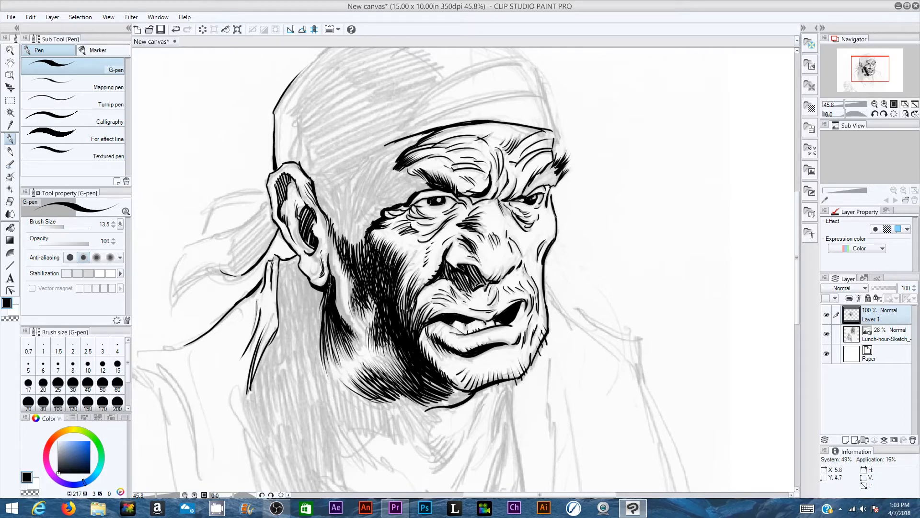
- Thicken the lines at the back of the neck and darken the area beneath the ear
{"action": "left_click_drag", "start_coordinate": [282, 261], "coordinate": [278, 300]}
{"action": "left_click_drag", "start_coordinate": [264, 337], "coordinate": [274, 311]}
{"action": "mouse_move", "coordinate": [281, 260]}
{"action": "left_mouse_down"}
{"action": "mouse_move", "coordinate": [307, 277]}
{"action": "mouse_move", "coordinate": [298, 261]}
{"action": "mouse_move", "coordinate": [282, 261]}
{"action": "mouse_move", "coordinate": [280, 272]}
{"action": "mouse_move", "coordinate": [279, 263]}
{"action": "mouse_move", "coordinate": [297, 260]}
{"action": "mouse_move", "coordinate": [281, 271]}
{"action": "mouse_move", "coordinate": [293, 263]}
{"action": "mouse_move", "coordinate": [319, 290]}
{"action": "mouse_move", "coordinate": [321, 324]}
{"action": "left_mouse_up"}
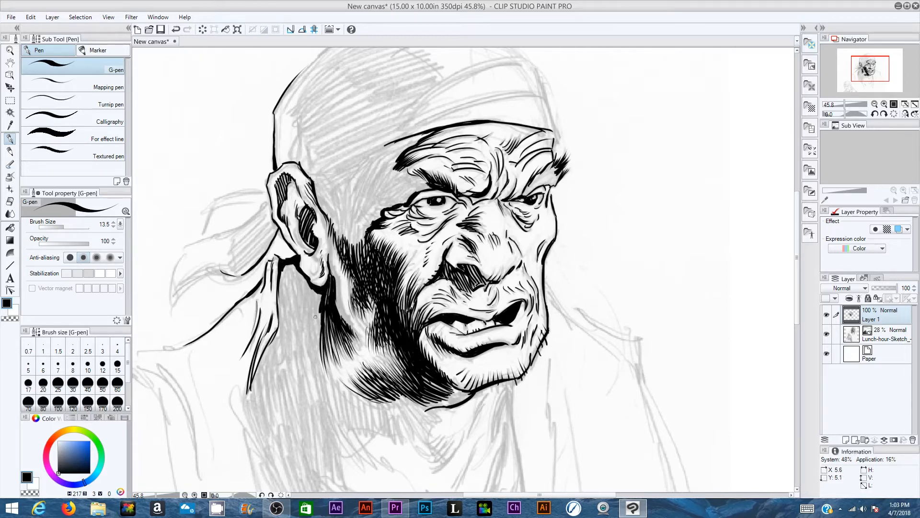
- Fill the shadow beneath the chin with black and extend it onto the throat with short strokes
{"action": "mouse_move", "coordinate": [424, 421]}
{"action": "left_mouse_down"}
{"action": "mouse_move", "coordinate": [443, 419]}
{"action": "mouse_move", "coordinate": [404, 404]}
{"action": "mouse_move", "coordinate": [402, 388]}
{"action": "mouse_move", "coordinate": [423, 421]}
{"action": "left_mouse_up"}
{"action": "mouse_move", "coordinate": [408, 397]}
{"action": "left_mouse_down"}
{"action": "mouse_move", "coordinate": [426, 419]}
{"action": "mouse_move", "coordinate": [409, 389]}
{"action": "mouse_move", "coordinate": [441, 421]}
{"action": "mouse_move", "coordinate": [419, 389]}
{"action": "mouse_move", "coordinate": [447, 404]}
{"action": "mouse_move", "coordinate": [424, 403]}
{"action": "mouse_move", "coordinate": [460, 405]}
{"action": "mouse_move", "coordinate": [442, 404]}
{"action": "mouse_move", "coordinate": [450, 405]}
{"action": "mouse_move", "coordinate": [468, 393]}
{"action": "mouse_move", "coordinate": [428, 374]}
{"action": "mouse_move", "coordinate": [451, 398]}
{"action": "mouse_move", "coordinate": [460, 391]}
{"action": "mouse_move", "coordinate": [446, 388]}
{"action": "mouse_move", "coordinate": [439, 399]}
{"action": "mouse_move", "coordinate": [460, 389]}
{"action": "left_mouse_up"}
{"action": "left_click_drag", "start_coordinate": [453, 393], "coordinate": [471, 390]}
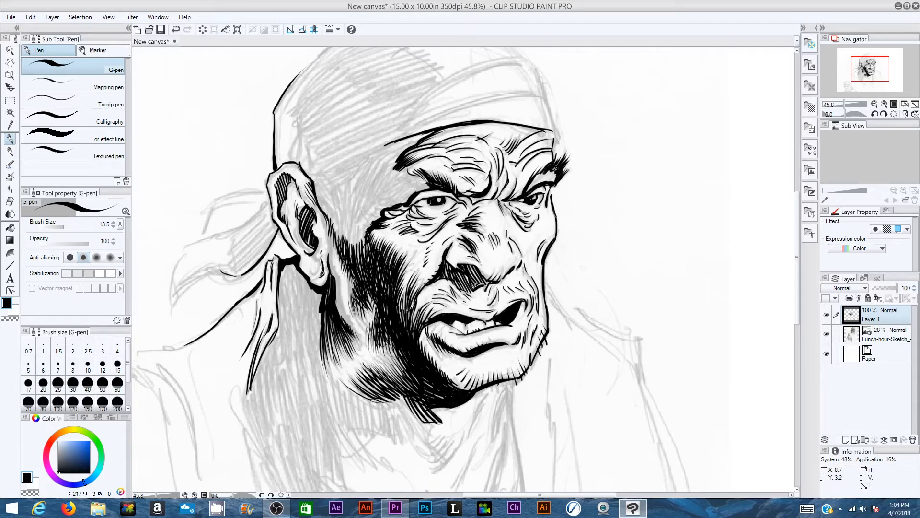
- Darken the far eyebrow and build up the black shadow edge around the near temple and forehead corner
{"action": "left_click_drag", "start_coordinate": [555, 168], "coordinate": [527, 196]}
{"action": "mouse_move", "coordinate": [300, 164]}
{"action": "left_mouse_down"}
{"action": "mouse_move", "coordinate": [344, 242]}
{"action": "mouse_move", "coordinate": [364, 254]}
{"action": "mouse_move", "coordinate": [340, 227]}
{"action": "mouse_move", "coordinate": [382, 211]}
{"action": "mouse_move", "coordinate": [375, 218]}
{"action": "left_mouse_up"}
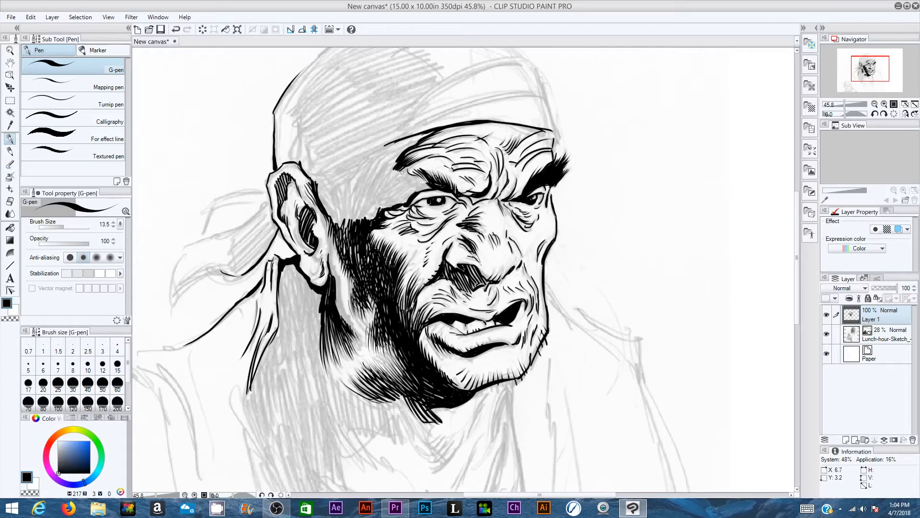
{"action": "mouse_move", "coordinate": [402, 167]}
{"action": "left_mouse_down"}
{"action": "mouse_move", "coordinate": [427, 185]}
{"action": "mouse_move", "coordinate": [418, 191]}
{"action": "mouse_move", "coordinate": [437, 188]}
{"action": "mouse_move", "coordinate": [386, 146]}
{"action": "mouse_move", "coordinate": [436, 127]}
{"action": "mouse_move", "coordinate": [401, 150]}
{"action": "mouse_move", "coordinate": [422, 136]}
{"action": "left_mouse_up"}
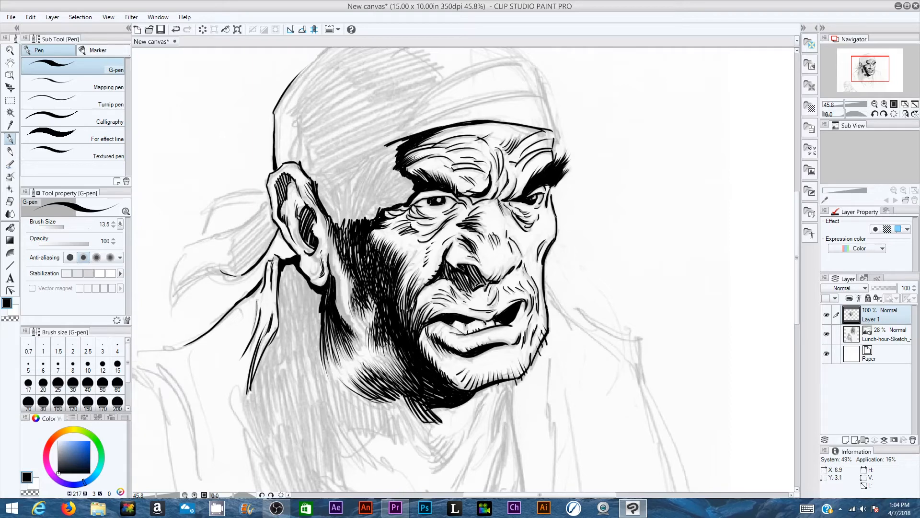
{"action": "mouse_move", "coordinate": [403, 141]}
{"action": "left_mouse_down"}
{"action": "mouse_move", "coordinate": [382, 158]}
{"action": "mouse_move", "coordinate": [399, 154]}
{"action": "mouse_move", "coordinate": [398, 184]}
{"action": "mouse_move", "coordinate": [412, 177]}
{"action": "mouse_move", "coordinate": [407, 196]}
{"action": "mouse_move", "coordinate": [415, 189]}
{"action": "mouse_move", "coordinate": [367, 218]}
{"action": "mouse_move", "coordinate": [391, 199]}
{"action": "left_mouse_up"}
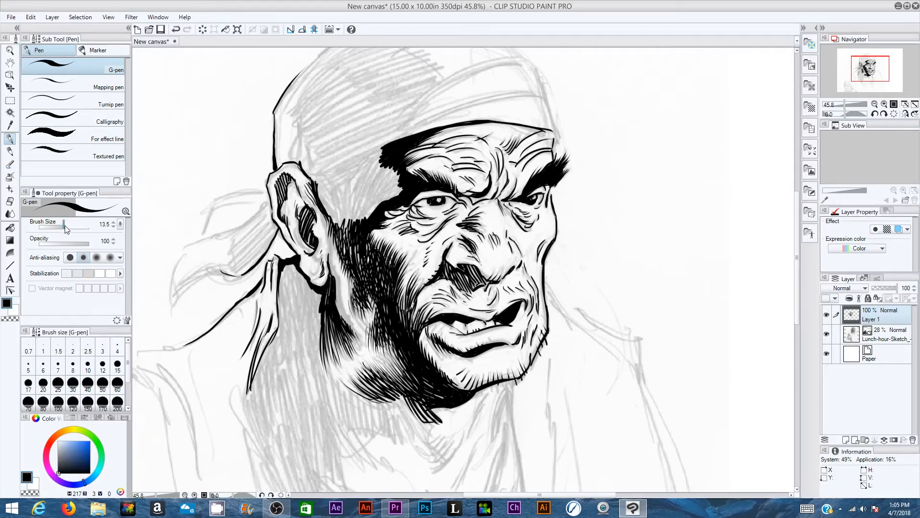
- Set the G-pen brush size to 46 and fill the temple and the neck behind the ear with solid black
{"action": "left_click_drag", "start_coordinate": [64, 226], "coordinate": [69, 226]}
{"action": "mouse_move", "coordinate": [341, 178]}
{"action": "left_mouse_down"}
{"action": "mouse_move", "coordinate": [320, 194]}
{"action": "mouse_move", "coordinate": [330, 210]}
{"action": "mouse_move", "coordinate": [334, 199]}
{"action": "mouse_move", "coordinate": [336, 219]}
{"action": "mouse_move", "coordinate": [348, 218]}
{"action": "mouse_move", "coordinate": [380, 200]}
{"action": "mouse_move", "coordinate": [388, 166]}
{"action": "mouse_move", "coordinate": [363, 155]}
{"action": "mouse_move", "coordinate": [338, 193]}
{"action": "mouse_move", "coordinate": [359, 200]}
{"action": "mouse_move", "coordinate": [384, 196]}
{"action": "mouse_move", "coordinate": [398, 181]}
{"action": "mouse_move", "coordinate": [401, 188]}
{"action": "mouse_move", "coordinate": [370, 197]}
{"action": "mouse_move", "coordinate": [363, 186]}
{"action": "mouse_move", "coordinate": [334, 202]}
{"action": "mouse_move", "coordinate": [362, 199]}
{"action": "mouse_move", "coordinate": [390, 167]}
{"action": "mouse_move", "coordinate": [333, 180]}
{"action": "mouse_move", "coordinate": [392, 184]}
{"action": "mouse_move", "coordinate": [387, 192]}
{"action": "mouse_move", "coordinate": [348, 188]}
{"action": "mouse_move", "coordinate": [389, 164]}
{"action": "left_mouse_up"}
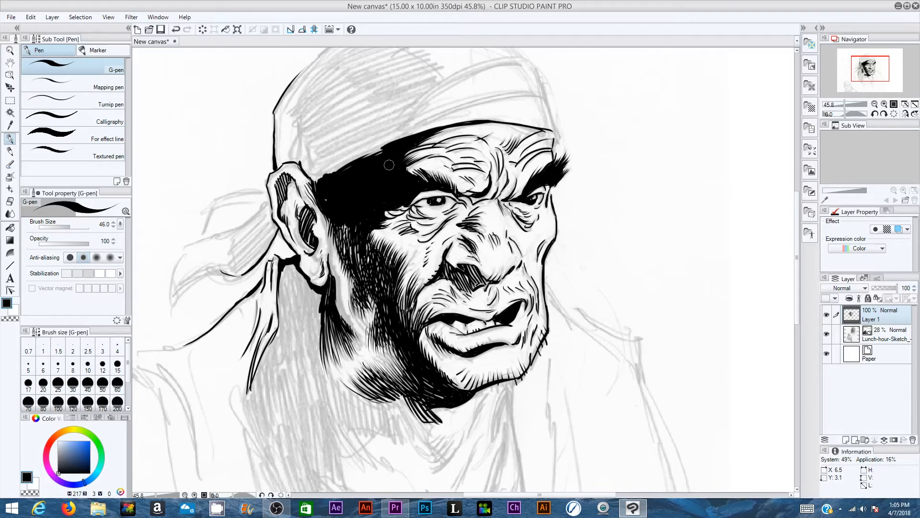
{"action": "left_click_drag", "start_coordinate": [288, 266], "coordinate": [285, 319]}
{"action": "mouse_move", "coordinate": [281, 285]}
{"action": "left_mouse_down"}
{"action": "mouse_move", "coordinate": [283, 319]}
{"action": "mouse_move", "coordinate": [288, 269]}
{"action": "mouse_move", "coordinate": [311, 292]}
{"action": "mouse_move", "coordinate": [287, 271]}
{"action": "mouse_move", "coordinate": [284, 312]}
{"action": "mouse_move", "coordinate": [283, 270]}
{"action": "mouse_move", "coordinate": [283, 336]}
{"action": "mouse_move", "coordinate": [291, 271]}
{"action": "mouse_move", "coordinate": [297, 288]}
{"action": "mouse_move", "coordinate": [318, 298]}
{"action": "mouse_move", "coordinate": [315, 331]}
{"action": "mouse_move", "coordinate": [314, 304]}
{"action": "mouse_move", "coordinate": [291, 271]}
{"action": "mouse_move", "coordinate": [317, 349]}
{"action": "mouse_move", "coordinate": [304, 301]}
{"action": "mouse_move", "coordinate": [294, 298]}
{"action": "mouse_move", "coordinate": [288, 325]}
{"action": "mouse_move", "coordinate": [283, 293]}
{"action": "mouse_move", "coordinate": [283, 325]}
{"action": "mouse_move", "coordinate": [262, 363]}
{"action": "mouse_move", "coordinate": [281, 331]}
{"action": "mouse_move", "coordinate": [269, 346]}
{"action": "mouse_move", "coordinate": [273, 337]}
{"action": "mouse_move", "coordinate": [290, 329]}
{"action": "mouse_move", "coordinate": [281, 287]}
{"action": "mouse_move", "coordinate": [280, 307]}
{"action": "mouse_move", "coordinate": [318, 314]}
{"action": "mouse_move", "coordinate": [316, 365]}
{"action": "mouse_move", "coordinate": [307, 381]}
{"action": "mouse_move", "coordinate": [299, 348]}
{"action": "mouse_move", "coordinate": [263, 365]}
{"action": "mouse_move", "coordinate": [268, 354]}
{"action": "mouse_move", "coordinate": [257, 377]}
{"action": "mouse_move", "coordinate": [271, 362]}
{"action": "mouse_move", "coordinate": [288, 385]}
{"action": "mouse_move", "coordinate": [291, 362]}
{"action": "mouse_move", "coordinate": [309, 346]}
{"action": "left_mouse_up"}
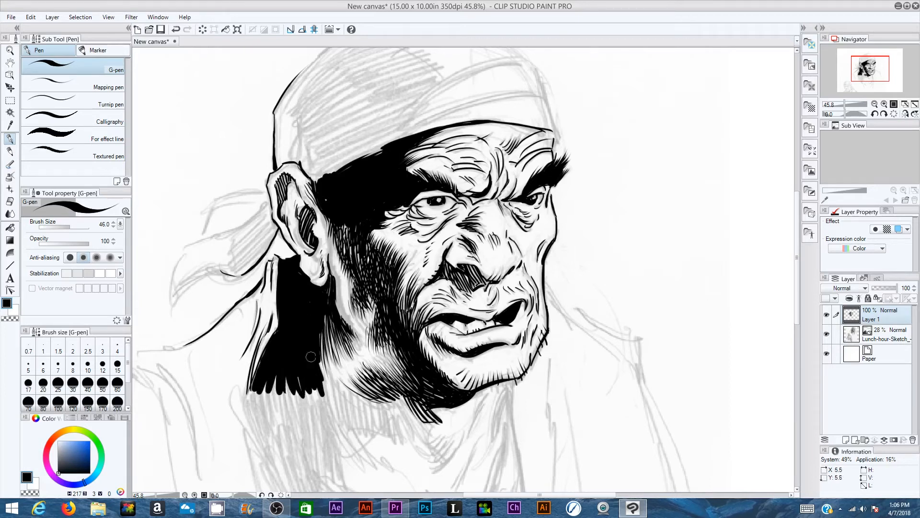
{"action": "scroll", "coordinate": [657, 176], "scroll_direction": "up", "scroll_amount": 5}
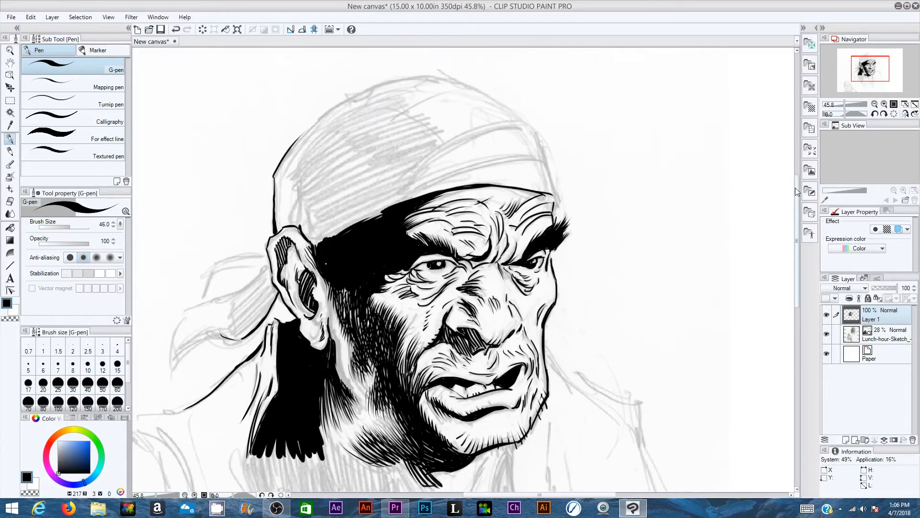
{"action": "mouse_move", "coordinate": [334, 242]}
{"action": "left_mouse_down"}
{"action": "mouse_move", "coordinate": [303, 236]}
{"action": "mouse_move", "coordinate": [314, 253]}
{"action": "mouse_move", "coordinate": [307, 242]}
{"action": "mouse_move", "coordinate": [314, 253]}
{"action": "mouse_move", "coordinate": [380, 216]}
{"action": "left_mouse_up"}
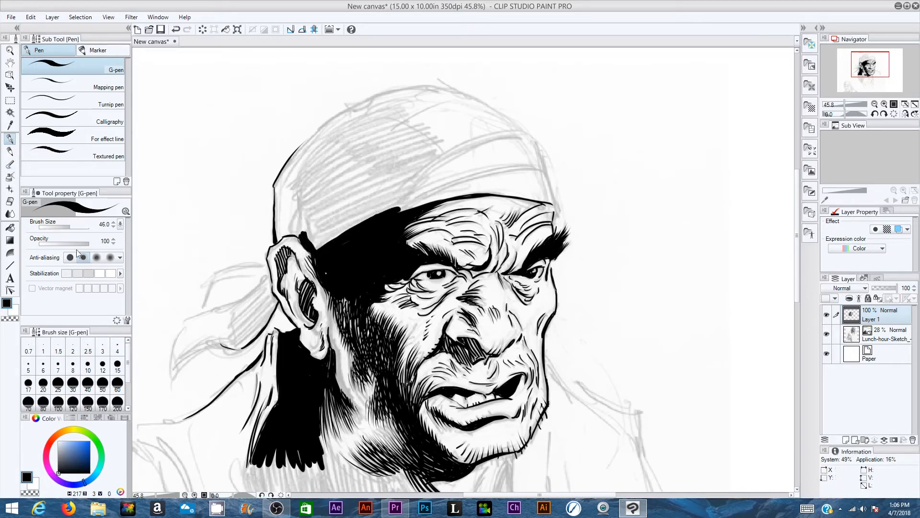
- Set the G-pen brush size to 7.7 and ink the bandana's outline over the crown of the head
{"action": "left_click_drag", "start_coordinate": [65, 225], "coordinate": [65, 224]}
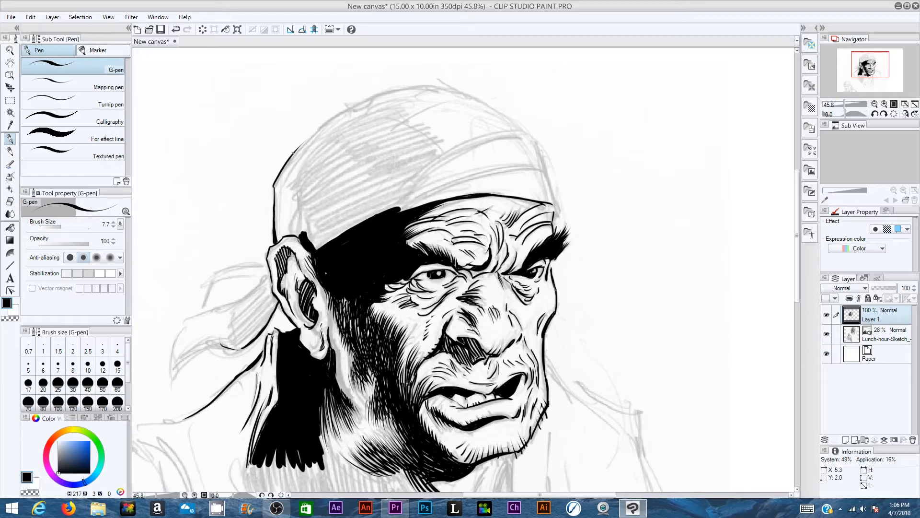
{"action": "mouse_move", "coordinate": [310, 136]}
{"action": "left_mouse_down"}
{"action": "mouse_move", "coordinate": [389, 94]}
{"action": "mouse_move", "coordinate": [470, 99]}
{"action": "mouse_move", "coordinate": [518, 129]}
{"action": "left_mouse_up"}
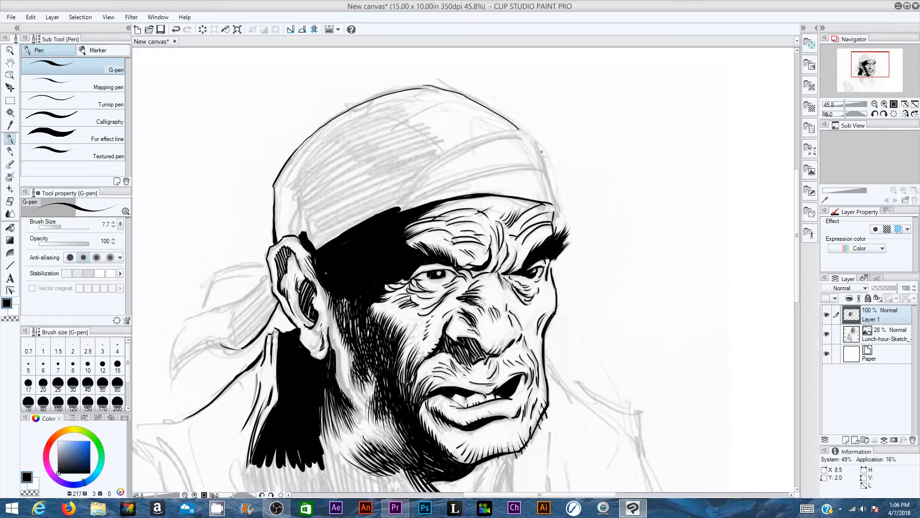
{"action": "left_click_drag", "start_coordinate": [417, 85], "coordinate": [467, 93]}
- Erase the front part of the bandana's crown outline with the Hard eraser at size 13.5
{"action": "left_click", "coordinate": [10, 201]}
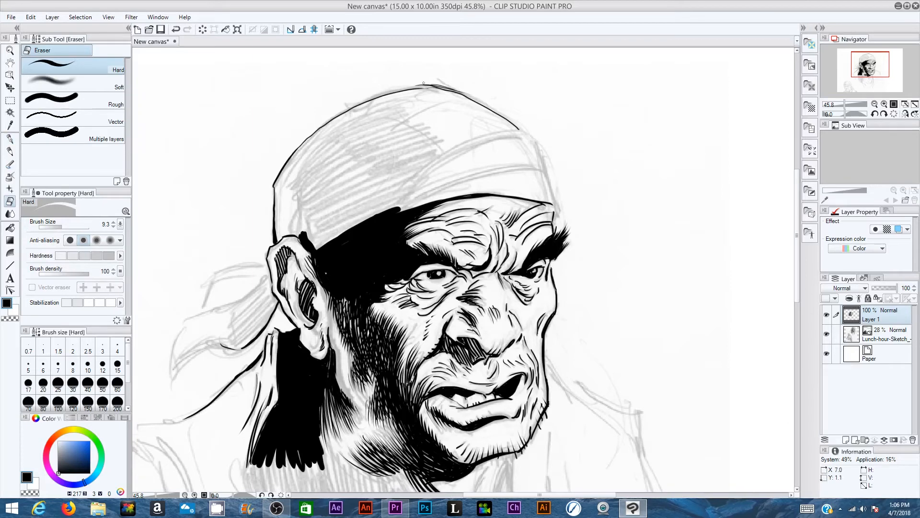
{"action": "mouse_move", "coordinate": [58, 227]}
{"action": "left_mouse_down"}
{"action": "mouse_move", "coordinate": [92, 226]}
{"action": "mouse_move", "coordinate": [55, 228]}
{"action": "mouse_move", "coordinate": [67, 227]}
{"action": "left_mouse_up"}
{"action": "left_click_drag", "start_coordinate": [425, 84], "coordinate": [422, 81]}
{"action": "mouse_move", "coordinate": [462, 103]}
{"action": "left_mouse_down"}
{"action": "mouse_move", "coordinate": [474, 100]}
{"action": "mouse_move", "coordinate": [527, 132]}
{"action": "left_mouse_up"}
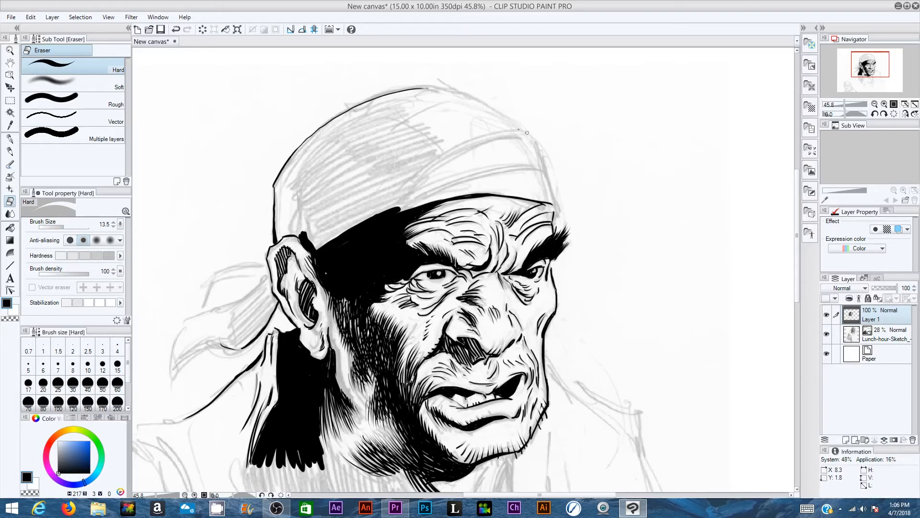
- Redraw the front of the bandana's crown outline with the G-pen, curving down toward the far side
{"action": "left_click", "coordinate": [11, 140]}
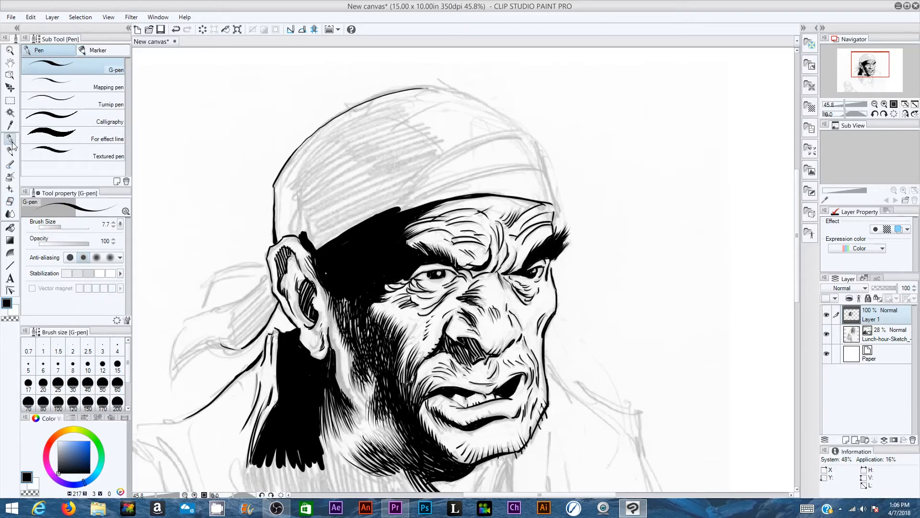
{"action": "mouse_move", "coordinate": [429, 87]}
{"action": "left_mouse_down"}
{"action": "mouse_move", "coordinate": [493, 97]}
{"action": "mouse_move", "coordinate": [528, 125]}
{"action": "left_mouse_up"}
{"action": "left_click_drag", "start_coordinate": [492, 100], "coordinate": [537, 133]}
{"action": "mouse_move", "coordinate": [500, 107]}
{"action": "left_mouse_down"}
{"action": "mouse_move", "coordinate": [539, 139]}
{"action": "mouse_move", "coordinate": [550, 178]}
{"action": "left_mouse_up"}
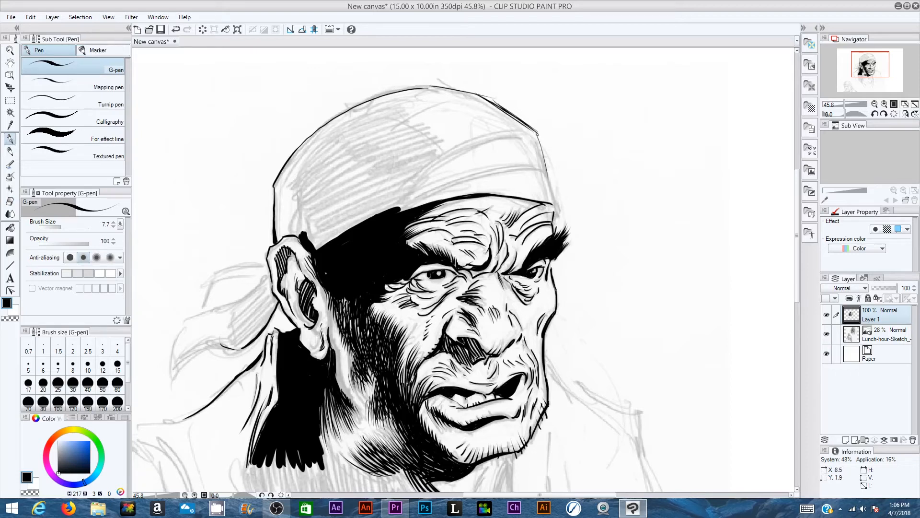
- Thicken the bandana's far side outline down to the forehead edge
{"action": "left_click_drag", "start_coordinate": [537, 132], "coordinate": [555, 195]}
{"action": "left_click_drag", "start_coordinate": [544, 152], "coordinate": [555, 193]}
{"action": "left_click_drag", "start_coordinate": [546, 162], "coordinate": [555, 198]}
{"action": "left_click", "coordinate": [14, 202]}
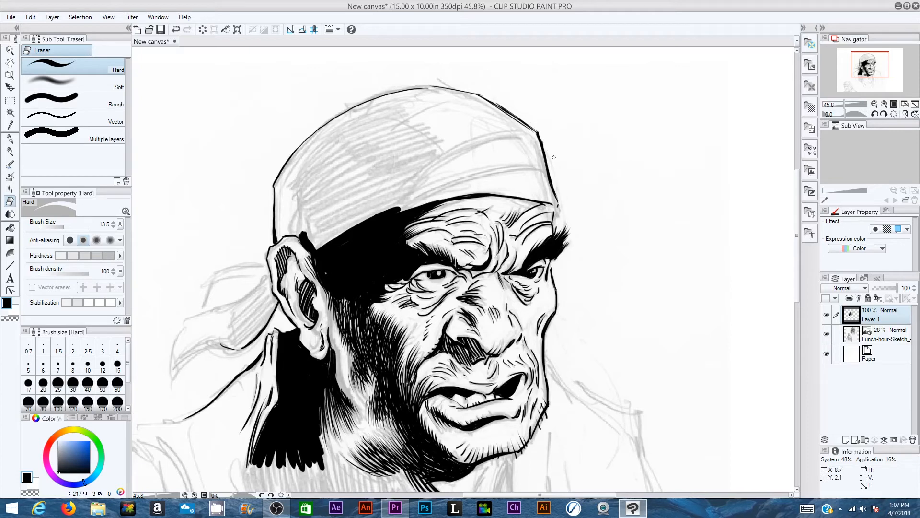
{"action": "left_click", "coordinate": [16, 141]}
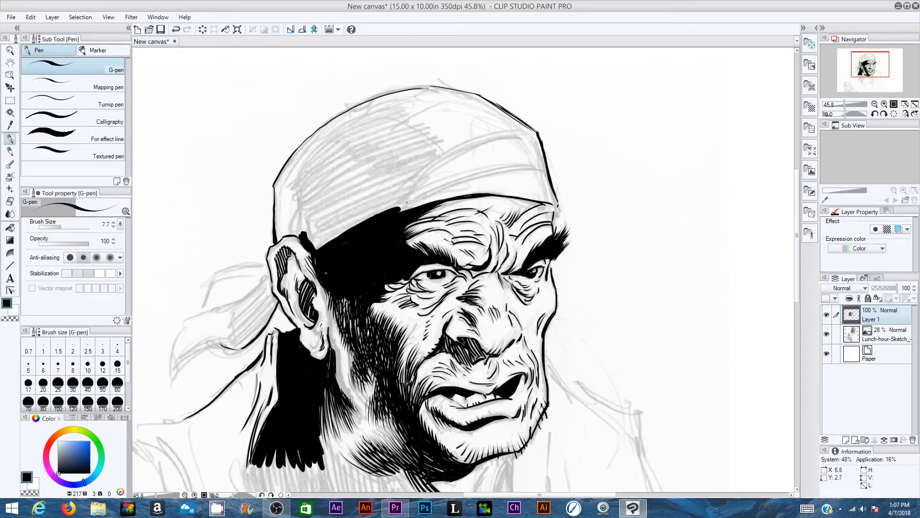
- Ink the bandana's two fold lines sweeping from the temple toward the far side, raising the G-pen brush size to 14.8
{"action": "left_click_drag", "start_coordinate": [398, 206], "coordinate": [522, 164]}
{"action": "left_click_drag", "start_coordinate": [400, 207], "coordinate": [516, 166]}
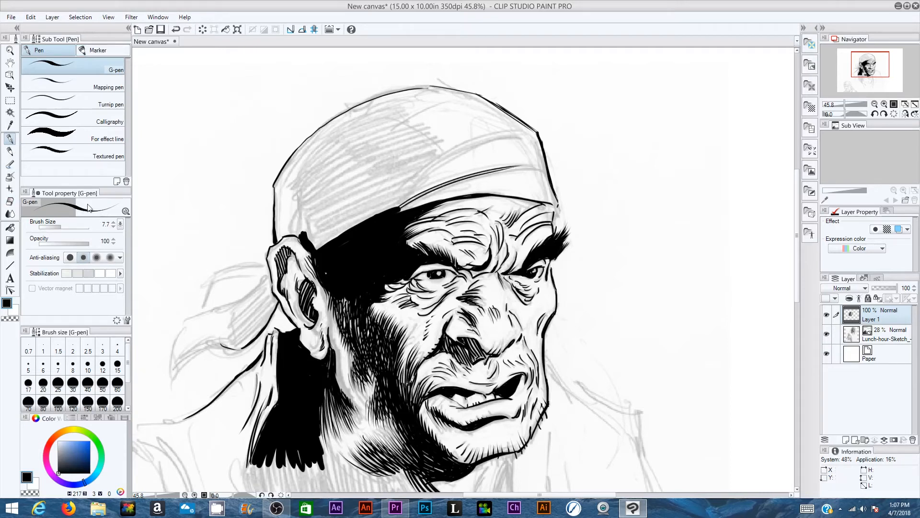
{"action": "left_click_drag", "start_coordinate": [60, 227], "coordinate": [64, 225]}
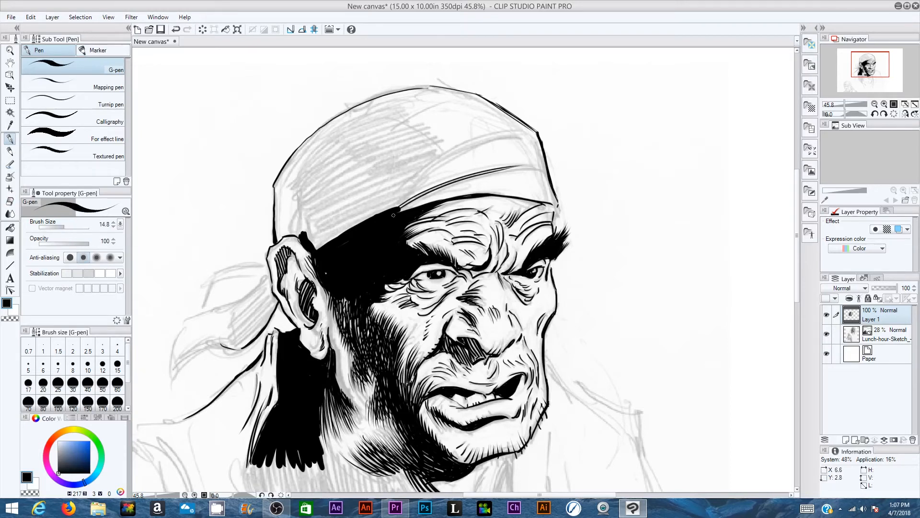
{"action": "mouse_move", "coordinate": [393, 215]}
{"action": "left_mouse_down"}
{"action": "mouse_move", "coordinate": [450, 183]}
{"action": "mouse_move", "coordinate": [516, 165]}
{"action": "left_mouse_up"}
{"action": "left_click_drag", "start_coordinate": [400, 197], "coordinate": [512, 130]}
{"action": "mouse_move", "coordinate": [392, 207]}
{"action": "left_mouse_down"}
{"action": "mouse_move", "coordinate": [449, 160]}
{"action": "mouse_move", "coordinate": [406, 196]}
{"action": "mouse_move", "coordinate": [432, 182]}
{"action": "left_mouse_up"}
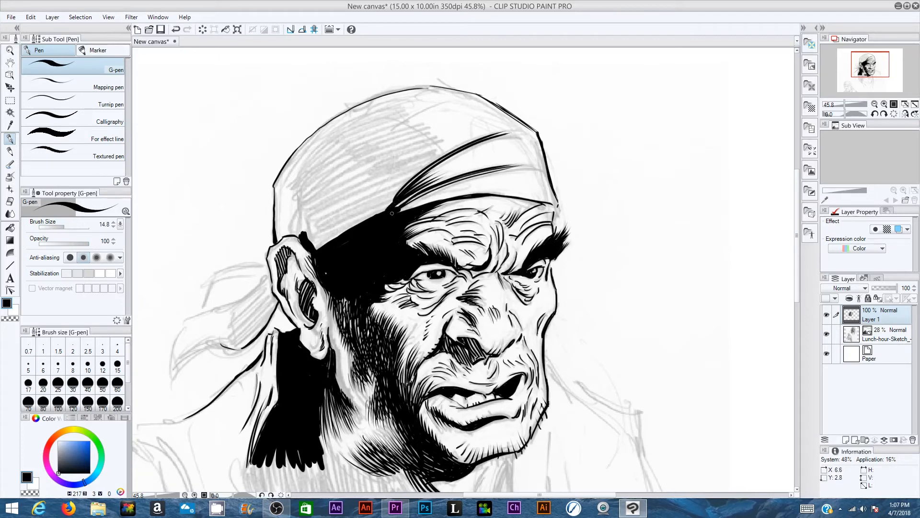
{"action": "mouse_move", "coordinate": [400, 210]}
{"action": "left_mouse_down"}
{"action": "mouse_move", "coordinate": [435, 193]}
{"action": "mouse_move", "coordinate": [420, 203]}
{"action": "left_mouse_up"}
- Hatch bold tapering strokes on the bandana above the upper fold, following the curve of the head
{"action": "left_click_drag", "start_coordinate": [384, 125], "coordinate": [437, 148]}
{"action": "mouse_move", "coordinate": [367, 148]}
{"action": "left_mouse_down"}
{"action": "mouse_move", "coordinate": [448, 102]}
{"action": "mouse_move", "coordinate": [422, 117]}
{"action": "mouse_move", "coordinate": [455, 121]}
{"action": "left_mouse_up"}
{"action": "mouse_move", "coordinate": [393, 157]}
{"action": "left_mouse_down"}
{"action": "mouse_move", "coordinate": [468, 124]}
{"action": "mouse_move", "coordinate": [486, 128]}
{"action": "left_mouse_up"}
{"action": "left_click_drag", "start_coordinate": [405, 175], "coordinate": [481, 133]}
{"action": "left_click_drag", "start_coordinate": [399, 186], "coordinate": [481, 137]}
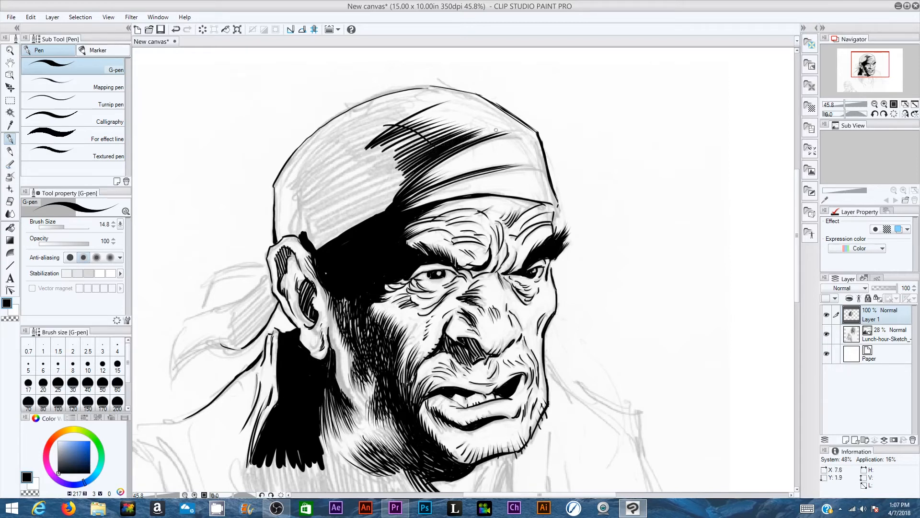
- Hatch the bandana's shadow edge along the crown and down the back of the head to the ear
{"action": "mouse_move", "coordinate": [396, 107]}
{"action": "left_mouse_down"}
{"action": "mouse_move", "coordinate": [297, 175]}
{"action": "mouse_move", "coordinate": [305, 159]}
{"action": "mouse_move", "coordinate": [354, 143]}
{"action": "left_mouse_up"}
{"action": "left_click_drag", "start_coordinate": [415, 109], "coordinate": [362, 145]}
{"action": "mouse_move", "coordinate": [302, 163]}
{"action": "left_mouse_down"}
{"action": "mouse_move", "coordinate": [292, 188]}
{"action": "mouse_move", "coordinate": [299, 224]}
{"action": "left_mouse_up"}
{"action": "left_click_drag", "start_coordinate": [295, 181], "coordinate": [301, 233]}
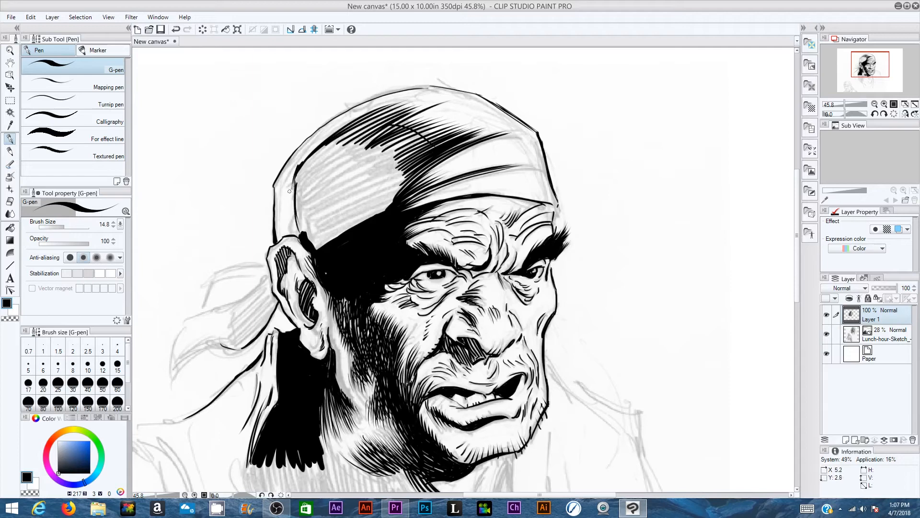
{"action": "left_click_drag", "start_coordinate": [288, 178], "coordinate": [296, 237]}
{"action": "left_click_drag", "start_coordinate": [302, 155], "coordinate": [286, 194]}
{"action": "mouse_move", "coordinate": [351, 120]}
{"action": "left_mouse_down"}
{"action": "mouse_move", "coordinate": [300, 165]}
{"action": "mouse_move", "coordinate": [293, 187]}
{"action": "left_mouse_up"}
{"action": "left_click_drag", "start_coordinate": [316, 151], "coordinate": [292, 194]}
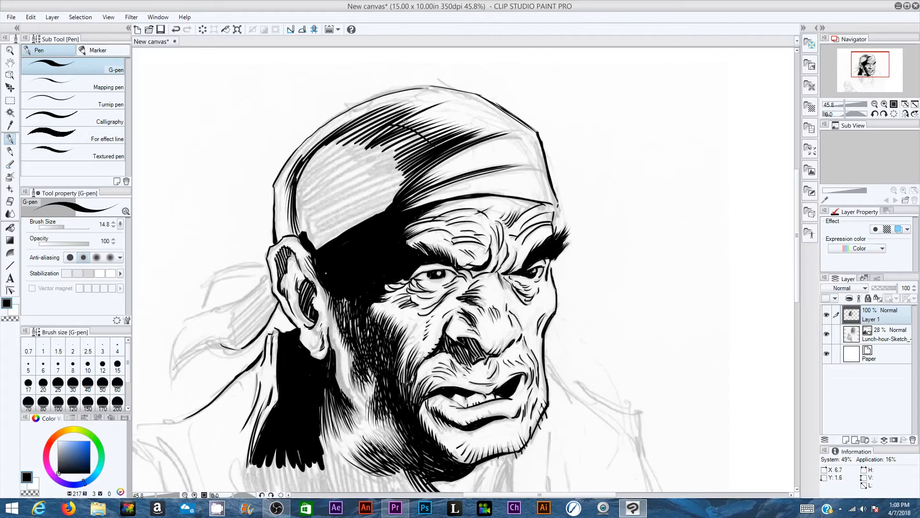
- Darken the hatching along the upper and back edges of the bandana's shadow area
{"action": "left_click_drag", "start_coordinate": [323, 146], "coordinate": [298, 184]}
{"action": "mouse_move", "coordinate": [332, 143]}
{"action": "left_mouse_down"}
{"action": "mouse_move", "coordinate": [296, 218]}
{"action": "mouse_move", "coordinate": [297, 194]}
{"action": "mouse_move", "coordinate": [293, 203]}
{"action": "left_mouse_up"}
{"action": "mouse_move", "coordinate": [370, 114]}
{"action": "left_mouse_down"}
{"action": "mouse_move", "coordinate": [320, 164]}
{"action": "mouse_move", "coordinate": [338, 151]}
{"action": "mouse_move", "coordinate": [363, 154]}
{"action": "mouse_move", "coordinate": [336, 163]}
{"action": "left_mouse_up"}
{"action": "mouse_move", "coordinate": [413, 97]}
{"action": "left_mouse_down"}
{"action": "mouse_move", "coordinate": [384, 111]}
{"action": "mouse_move", "coordinate": [375, 137]}
{"action": "mouse_move", "coordinate": [342, 130]}
{"action": "mouse_move", "coordinate": [364, 112]}
{"action": "left_mouse_up"}
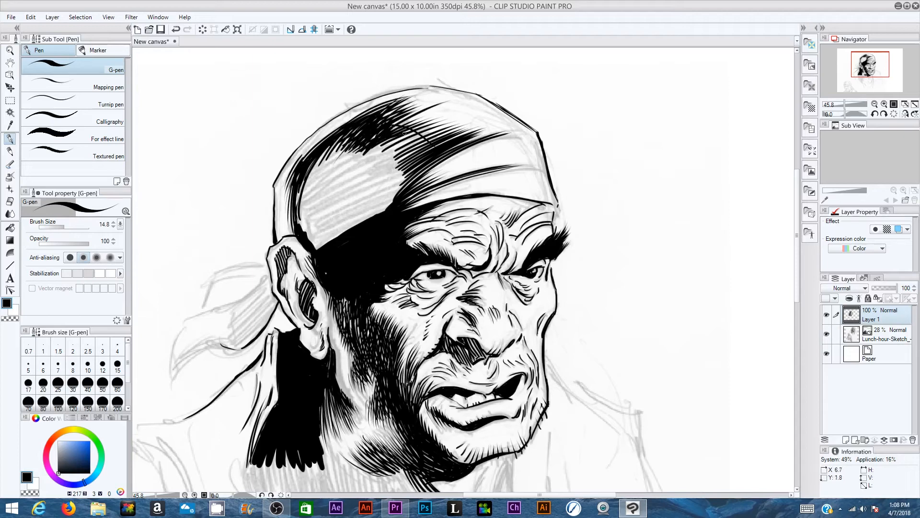
- Fill the bandana's shadow area with solid black, using the G-pen at size 38.1
{"action": "left_click_drag", "start_coordinate": [423, 128], "coordinate": [369, 149]}
{"action": "left_click_drag", "start_coordinate": [383, 144], "coordinate": [363, 156]}
{"action": "left_click_drag", "start_coordinate": [427, 132], "coordinate": [376, 151]}
{"action": "left_click_drag", "start_coordinate": [426, 136], "coordinate": [365, 158]}
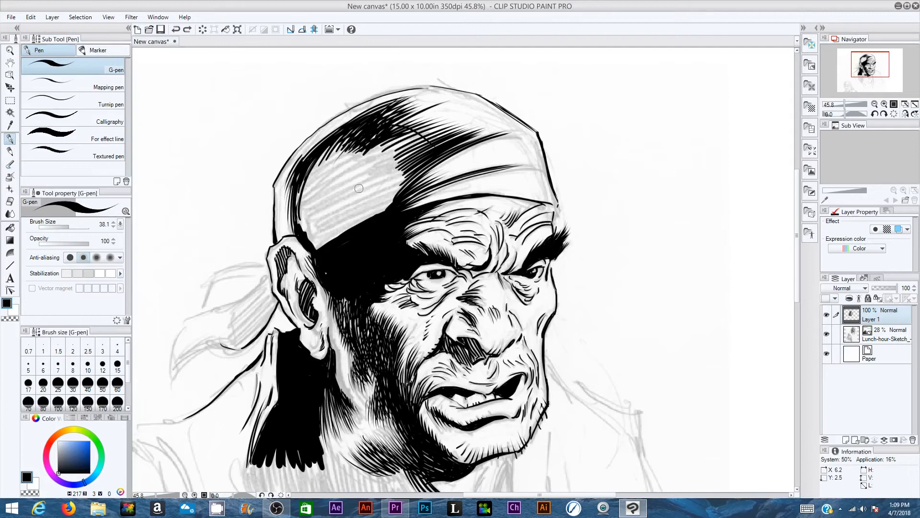
{"action": "mouse_move", "coordinate": [369, 188]}
{"action": "left_mouse_down"}
{"action": "mouse_move", "coordinate": [347, 221]}
{"action": "mouse_move", "coordinate": [398, 189]}
{"action": "mouse_move", "coordinate": [405, 163]}
{"action": "mouse_move", "coordinate": [352, 154]}
{"action": "mouse_move", "coordinate": [310, 173]}
{"action": "mouse_move", "coordinate": [298, 234]}
{"action": "mouse_move", "coordinate": [307, 207]}
{"action": "mouse_move", "coordinate": [331, 230]}
{"action": "mouse_move", "coordinate": [354, 192]}
{"action": "mouse_move", "coordinate": [331, 240]}
{"action": "mouse_move", "coordinate": [307, 221]}
{"action": "mouse_move", "coordinate": [331, 242]}
{"action": "mouse_move", "coordinate": [364, 187]}
{"action": "mouse_move", "coordinate": [388, 191]}
{"action": "mouse_move", "coordinate": [362, 183]}
{"action": "mouse_move", "coordinate": [338, 211]}
{"action": "mouse_move", "coordinate": [333, 165]}
{"action": "mouse_move", "coordinate": [317, 184]}
{"action": "left_mouse_up"}
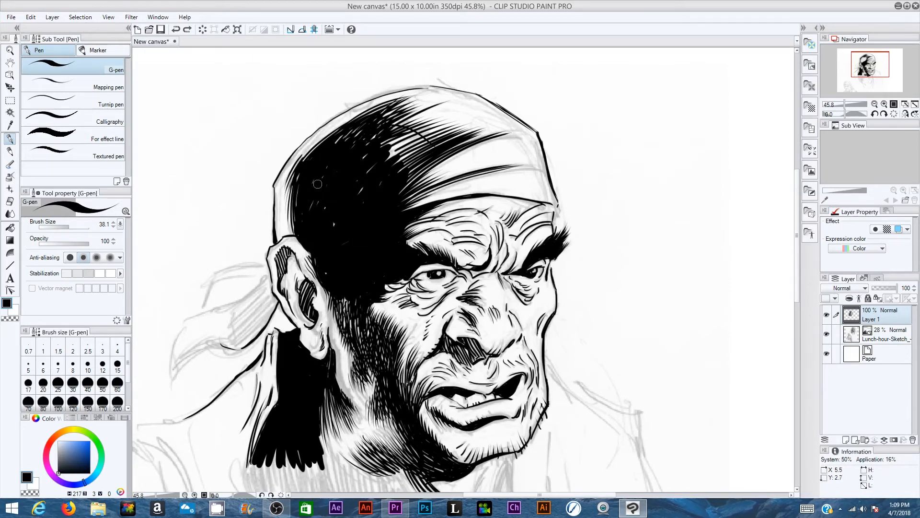
{"action": "mouse_move", "coordinate": [338, 146]}
{"action": "left_mouse_down"}
{"action": "mouse_move", "coordinate": [349, 164]}
{"action": "mouse_move", "coordinate": [322, 262]}
{"action": "left_mouse_up"}
- Set the G-pen size to 12.3, close the white gaps beside the bandana's folds and hatch the crown's back edge
{"action": "left_click_drag", "start_coordinate": [69, 227], "coordinate": [66, 227]}
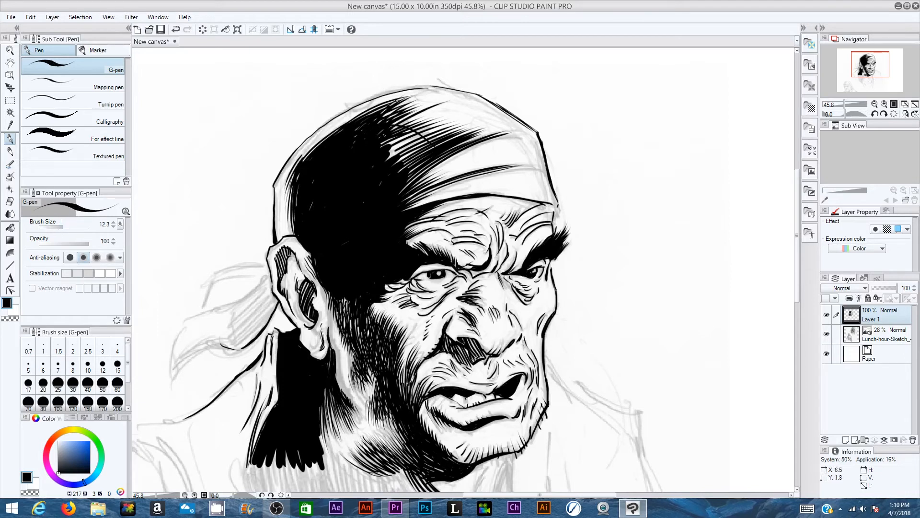
{"action": "mouse_move", "coordinate": [386, 154]}
{"action": "left_mouse_down"}
{"action": "mouse_move", "coordinate": [406, 136]}
{"action": "mouse_move", "coordinate": [418, 136]}
{"action": "mouse_move", "coordinate": [417, 147]}
{"action": "mouse_move", "coordinate": [423, 139]}
{"action": "left_mouse_up"}
{"action": "left_click_drag", "start_coordinate": [402, 161], "coordinate": [423, 143]}
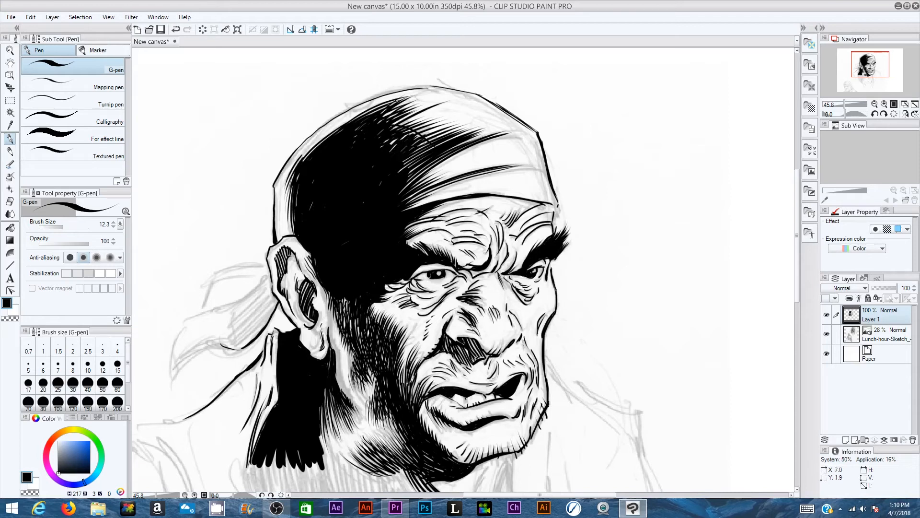
{"action": "left_click_drag", "start_coordinate": [398, 173], "coordinate": [418, 156]}
{"action": "left_click_drag", "start_coordinate": [402, 171], "coordinate": [418, 159]}
{"action": "left_click_drag", "start_coordinate": [313, 150], "coordinate": [363, 111]}
{"action": "left_click_drag", "start_coordinate": [314, 146], "coordinate": [381, 103]}
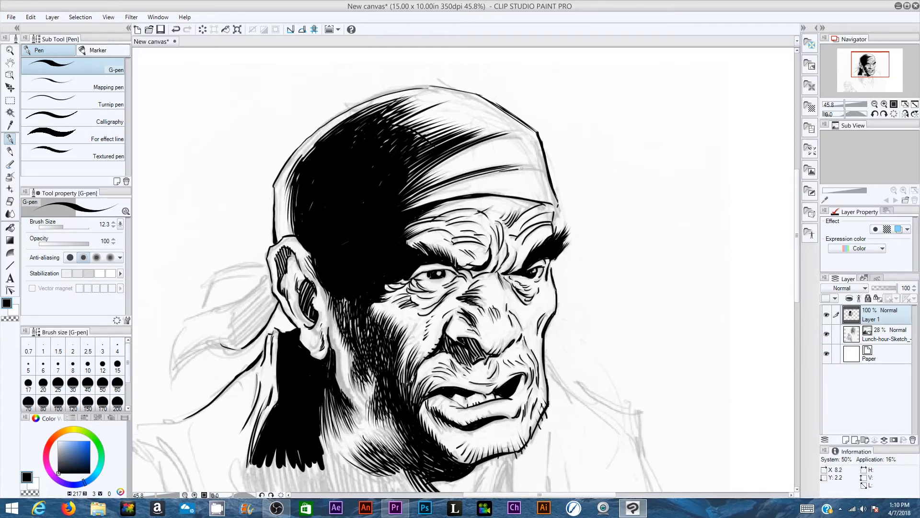
- Add thin crease lines to the lit front part of the bandana, around the folds and forehead band
{"action": "left_click_drag", "start_coordinate": [528, 171], "coordinate": [497, 173]}
{"action": "left_click_drag", "start_coordinate": [487, 144], "coordinate": [530, 140]}
{"action": "left_click_drag", "start_coordinate": [447, 102], "coordinate": [476, 109]}
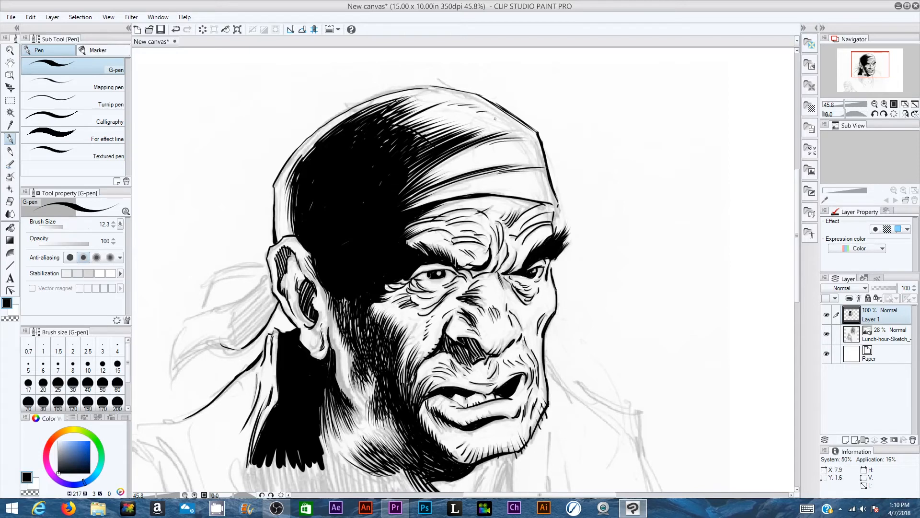
{"action": "left_click_drag", "start_coordinate": [510, 176], "coordinate": [535, 183]}
{"action": "left_click_drag", "start_coordinate": [441, 193], "coordinate": [488, 186]}
- Ink the outlines of the bandana's two knot tails behind the ear
{"action": "scroll", "coordinate": [604, 206], "scroll_direction": "down", "scroll_amount": 5}
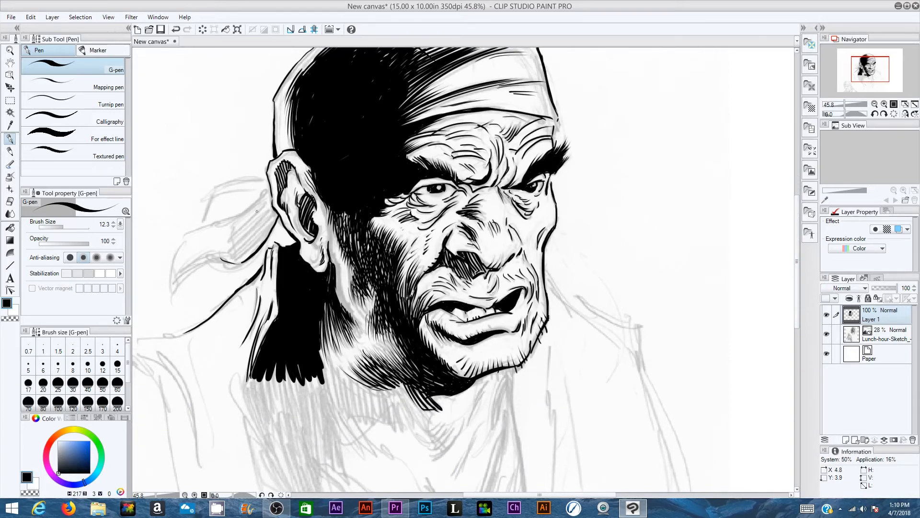
{"action": "mouse_move", "coordinate": [183, 234]}
{"action": "left_mouse_down"}
{"action": "mouse_move", "coordinate": [239, 216]}
{"action": "mouse_move", "coordinate": [264, 189]}
{"action": "left_mouse_up"}
{"action": "mouse_move", "coordinate": [201, 221]}
{"action": "left_mouse_down"}
{"action": "mouse_move", "coordinate": [216, 189]}
{"action": "mouse_move", "coordinate": [261, 179]}
{"action": "mouse_move", "coordinate": [259, 191]}
{"action": "mouse_move", "coordinate": [216, 195]}
{"action": "mouse_move", "coordinate": [259, 185]}
{"action": "left_mouse_up"}
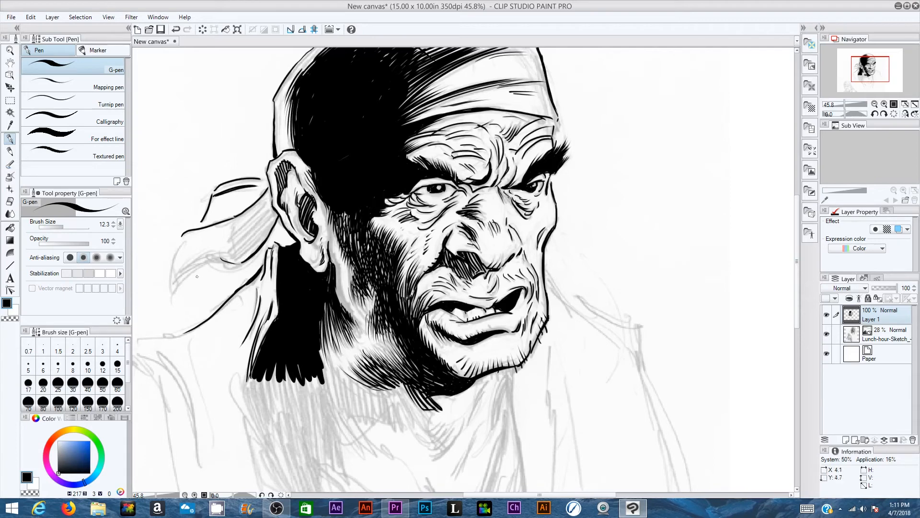
{"action": "mouse_move", "coordinate": [173, 294]}
{"action": "left_mouse_down"}
{"action": "mouse_move", "coordinate": [217, 256]}
{"action": "mouse_move", "coordinate": [194, 261]}
{"action": "mouse_move", "coordinate": [213, 259]}
{"action": "left_mouse_up"}
{"action": "left_click_drag", "start_coordinate": [173, 297], "coordinate": [185, 239]}
{"action": "mouse_move", "coordinate": [175, 275]}
{"action": "left_mouse_down"}
{"action": "mouse_move", "coordinate": [207, 247]}
{"action": "mouse_move", "coordinate": [196, 260]}
{"action": "left_mouse_up"}
- Hatch the shadow on the lower knot tail with parallel strokes, close behind the ear
{"action": "mouse_move", "coordinate": [242, 220]}
{"action": "left_mouse_down"}
{"action": "mouse_move", "coordinate": [227, 232]}
{"action": "mouse_move", "coordinate": [255, 209]}
{"action": "left_mouse_up"}
{"action": "left_click_drag", "start_coordinate": [252, 213], "coordinate": [267, 200]}
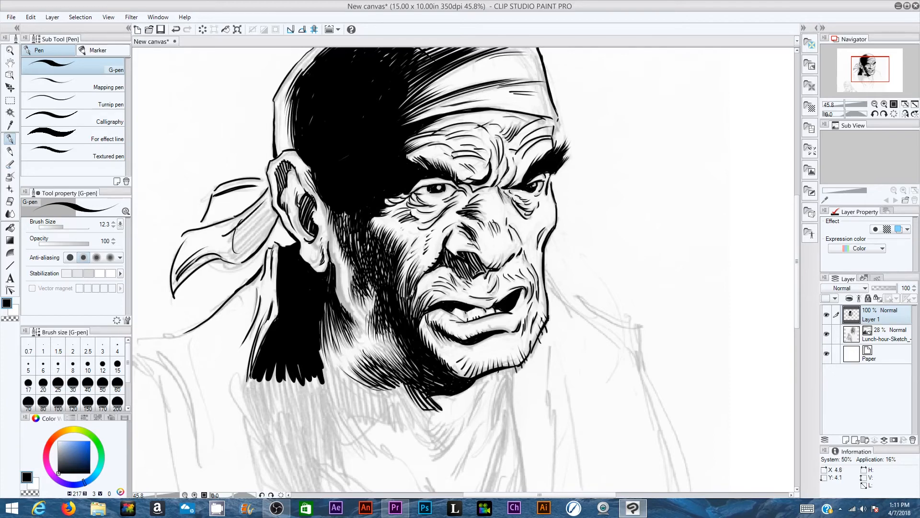
{"action": "left_click_drag", "start_coordinate": [225, 239], "coordinate": [235, 231]}
{"action": "mouse_move", "coordinate": [231, 234]}
{"action": "left_mouse_down"}
{"action": "mouse_move", "coordinate": [269, 205]}
{"action": "mouse_move", "coordinate": [231, 253]}
{"action": "left_mouse_up"}
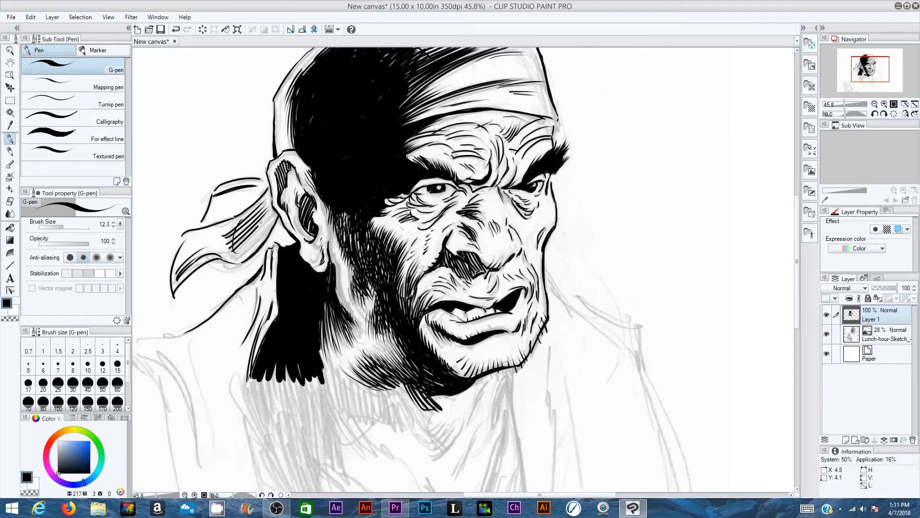
{"action": "mouse_move", "coordinate": [270, 213]}
{"action": "left_mouse_down"}
{"action": "mouse_move", "coordinate": [232, 253]}
{"action": "mouse_move", "coordinate": [273, 212]}
{"action": "mouse_move", "coordinate": [244, 255]}
{"action": "mouse_move", "coordinate": [269, 229]}
{"action": "left_mouse_up"}
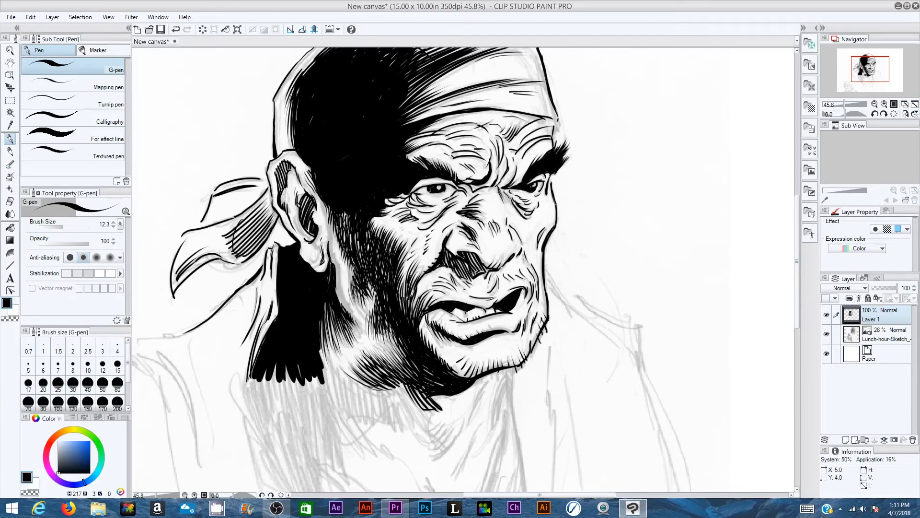
- Hatch the throat shadow below the chin and ink the neck line beside it
{"action": "mouse_move", "coordinate": [431, 408]}
{"action": "left_mouse_down"}
{"action": "mouse_move", "coordinate": [410, 422]}
{"action": "mouse_move", "coordinate": [442, 422]}
{"action": "mouse_move", "coordinate": [421, 435]}
{"action": "mouse_move", "coordinate": [446, 420]}
{"action": "mouse_move", "coordinate": [422, 437]}
{"action": "mouse_move", "coordinate": [445, 424]}
{"action": "mouse_move", "coordinate": [421, 441]}
{"action": "mouse_move", "coordinate": [446, 425]}
{"action": "mouse_move", "coordinate": [425, 448]}
{"action": "mouse_move", "coordinate": [440, 449]}
{"action": "mouse_move", "coordinate": [488, 380]}
{"action": "left_mouse_up"}
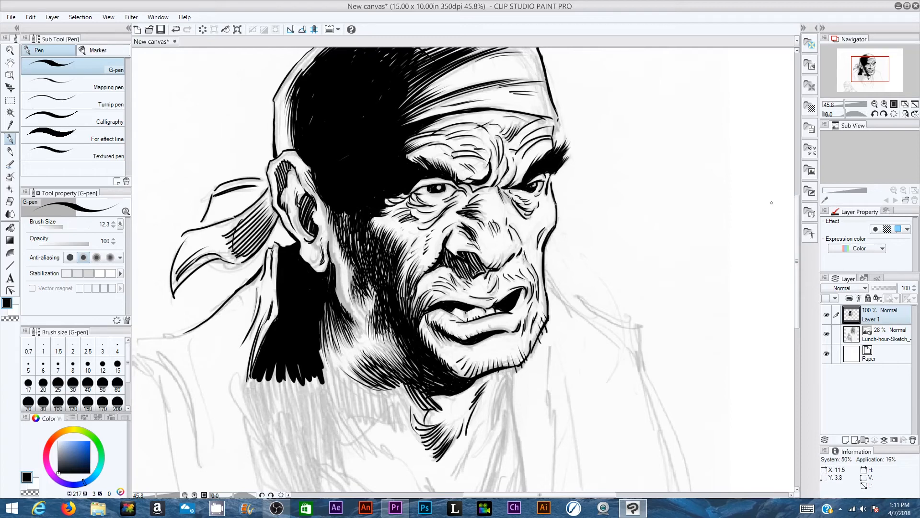
{"action": "left_click_drag", "start_coordinate": [422, 184], "coordinate": [441, 181]}
- Ink the long garment edge running down from the neck and hatch the neck shadow beside its upper end
{"action": "left_click_drag", "start_coordinate": [797, 214], "coordinate": [798, 264]}
{"action": "left_click_drag", "start_coordinate": [314, 301], "coordinate": [349, 394]}
{"action": "mouse_move", "coordinate": [316, 308]}
{"action": "left_mouse_down"}
{"action": "mouse_move", "coordinate": [306, 222]}
{"action": "mouse_move", "coordinate": [334, 245]}
{"action": "left_mouse_up"}
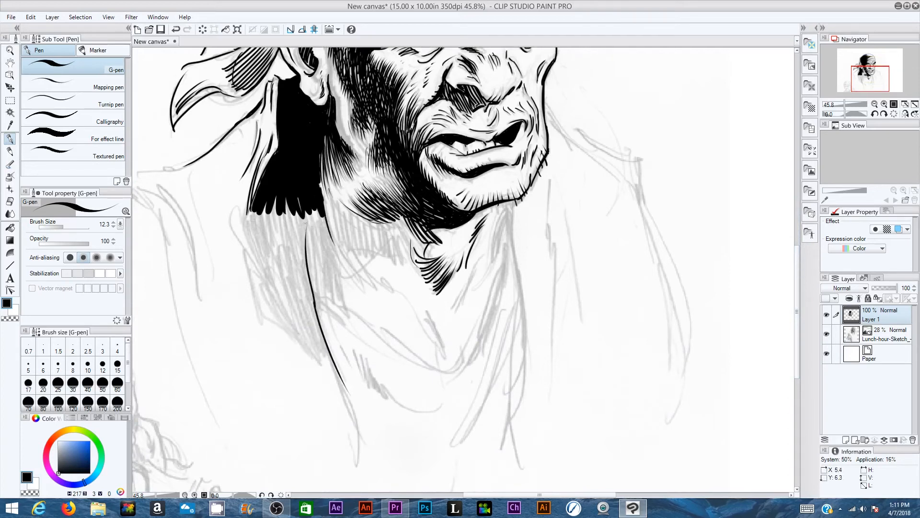
{"action": "mouse_move", "coordinate": [308, 213]}
{"action": "left_mouse_down"}
{"action": "mouse_move", "coordinate": [308, 253]}
{"action": "mouse_move", "coordinate": [324, 253]}
{"action": "left_mouse_up"}
{"action": "left_click_drag", "start_coordinate": [321, 211], "coordinate": [325, 254]}
{"action": "left_click_drag", "start_coordinate": [322, 210], "coordinate": [328, 253]}
{"action": "left_click_drag", "start_coordinate": [324, 210], "coordinate": [331, 251]}
{"action": "left_click_drag", "start_coordinate": [327, 217], "coordinate": [334, 251]}
- Ink the hollow at the base of the neck with slanted strokes and a curved collarbone line
{"action": "mouse_move", "coordinate": [331, 217]}
{"action": "left_mouse_down"}
{"action": "mouse_move", "coordinate": [336, 251]}
{"action": "mouse_move", "coordinate": [363, 289]}
{"action": "left_mouse_up"}
{"action": "mouse_move", "coordinate": [331, 234]}
{"action": "left_mouse_down"}
{"action": "mouse_move", "coordinate": [364, 292]}
{"action": "mouse_move", "coordinate": [394, 300]}
{"action": "left_mouse_up"}
{"action": "left_click_drag", "start_coordinate": [381, 279], "coordinate": [411, 312]}
{"action": "left_click_drag", "start_coordinate": [349, 258], "coordinate": [405, 260]}
{"action": "left_click_drag", "start_coordinate": [322, 188], "coordinate": [350, 260]}
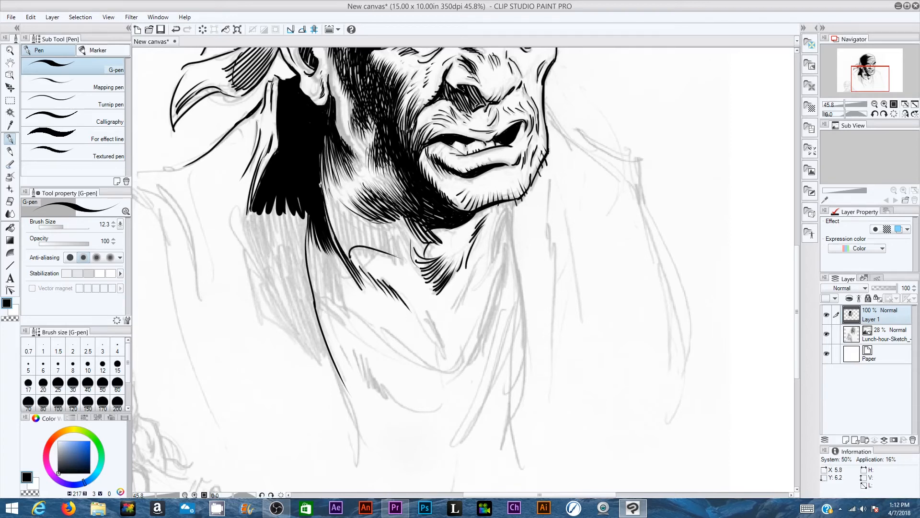
- Raise the G-pen size to 17.9 and hatch diagonal shadow strokes across the neck under the jaw
{"action": "left_click_drag", "start_coordinate": [326, 208], "coordinate": [352, 252]}
{"action": "left_click_drag", "start_coordinate": [66, 227], "coordinate": [65, 227]}
{"action": "left_click_drag", "start_coordinate": [328, 205], "coordinate": [361, 252]}
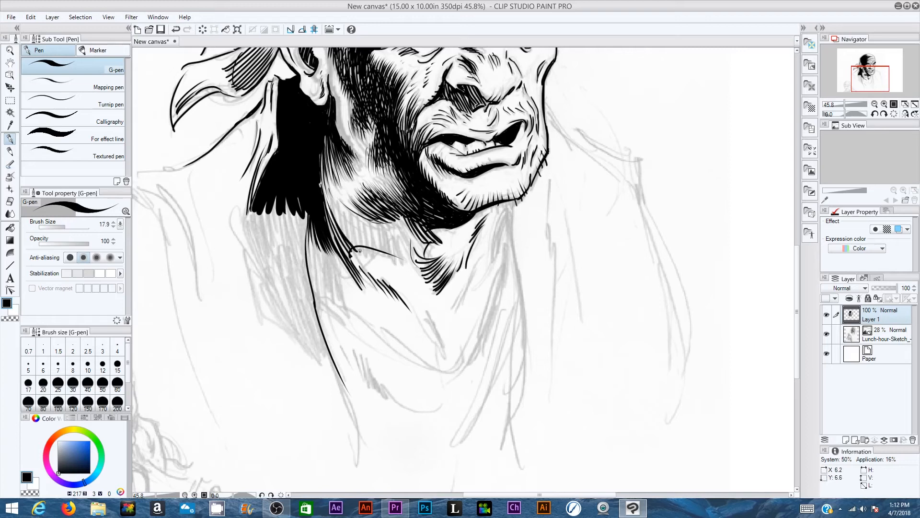
{"action": "mouse_move", "coordinate": [327, 185]}
{"action": "left_mouse_down"}
{"action": "mouse_move", "coordinate": [362, 252]}
{"action": "mouse_move", "coordinate": [377, 249]}
{"action": "left_mouse_up"}
{"action": "mouse_move", "coordinate": [340, 197]}
{"action": "left_mouse_down"}
{"action": "mouse_move", "coordinate": [364, 236]}
{"action": "mouse_move", "coordinate": [396, 258]}
{"action": "left_mouse_up"}
{"action": "mouse_move", "coordinate": [362, 212]}
{"action": "left_mouse_down"}
{"action": "mouse_move", "coordinate": [401, 256]}
{"action": "mouse_move", "coordinate": [381, 225]}
{"action": "mouse_move", "coordinate": [415, 258]}
{"action": "left_mouse_up"}
{"action": "mouse_move", "coordinate": [387, 219]}
{"action": "left_mouse_down"}
{"action": "mouse_move", "coordinate": [415, 255]}
{"action": "mouse_move", "coordinate": [426, 254]}
{"action": "left_mouse_up"}
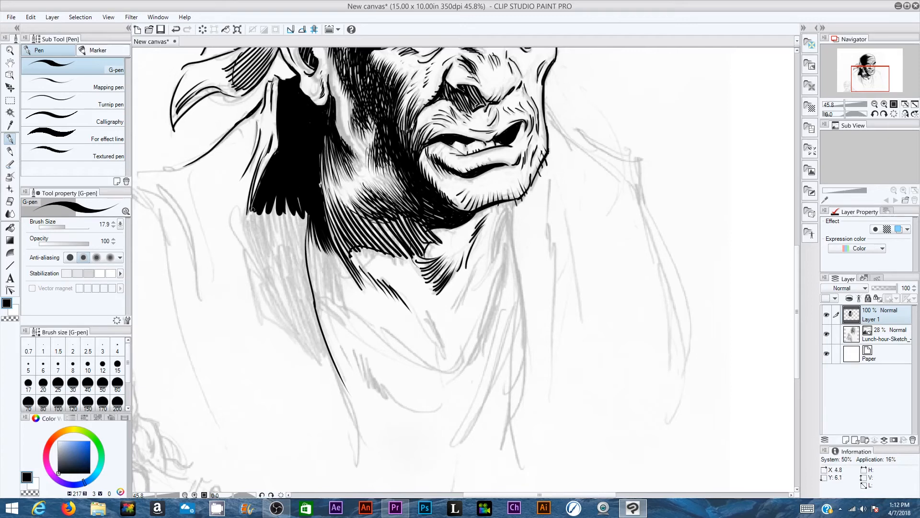
- Outline the lower part of the dark shape behind the neck, down to its pointed end on the chest
{"action": "mouse_move", "coordinate": [252, 209]}
{"action": "left_mouse_down"}
{"action": "mouse_move", "coordinate": [247, 229]}
{"action": "mouse_move", "coordinate": [260, 293]}
{"action": "left_mouse_up"}
{"action": "left_click_drag", "start_coordinate": [241, 220], "coordinate": [254, 300]}
{"action": "mouse_move", "coordinate": [242, 245]}
{"action": "left_mouse_down"}
{"action": "mouse_move", "coordinate": [261, 325]}
{"action": "mouse_move", "coordinate": [306, 344]}
{"action": "left_mouse_up"}
{"action": "left_click_drag", "start_coordinate": [255, 297], "coordinate": [315, 359]}
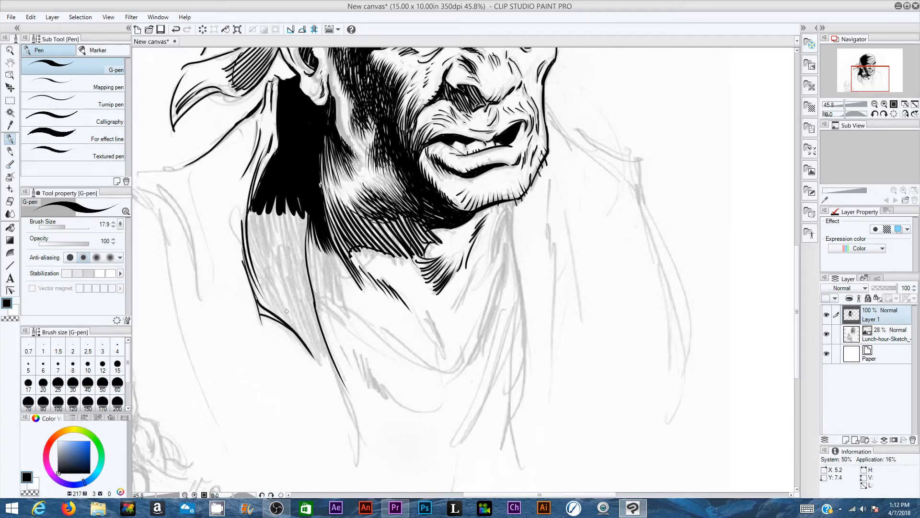
- Thicken the front edge of the dark shape behind the neck with long downward strokes
{"action": "mouse_move", "coordinate": [302, 311]}
{"action": "left_mouse_down"}
{"action": "mouse_move", "coordinate": [320, 365]}
{"action": "mouse_move", "coordinate": [302, 313]}
{"action": "left_mouse_up"}
{"action": "left_click_drag", "start_coordinate": [298, 264], "coordinate": [329, 355]}
{"action": "left_click_drag", "start_coordinate": [305, 237], "coordinate": [329, 352]}
{"action": "left_click_drag", "start_coordinate": [305, 254], "coordinate": [328, 332]}
{"action": "left_click_drag", "start_coordinate": [306, 272], "coordinate": [326, 340]}
- Extend the solid black behind the neck downward with tapering strokes along its top and back edge
{"action": "left_click_drag", "start_coordinate": [249, 206], "coordinate": [248, 221]}
{"action": "left_click_drag", "start_coordinate": [248, 212], "coordinate": [255, 237]}
{"action": "left_click_drag", "start_coordinate": [266, 202], "coordinate": [265, 248]}
{"action": "left_click_drag", "start_coordinate": [276, 195], "coordinate": [271, 261]}
{"action": "left_click_drag", "start_coordinate": [280, 217], "coordinate": [272, 257]}
{"action": "left_click_drag", "start_coordinate": [282, 211], "coordinate": [279, 266]}
{"action": "mouse_move", "coordinate": [290, 207]}
{"action": "left_mouse_down"}
{"action": "mouse_move", "coordinate": [287, 273]}
{"action": "mouse_move", "coordinate": [291, 262]}
{"action": "left_mouse_up"}
{"action": "mouse_move", "coordinate": [301, 213]}
{"action": "left_mouse_down"}
{"action": "mouse_move", "coordinate": [295, 289]}
{"action": "mouse_move", "coordinate": [299, 276]}
{"action": "mouse_move", "coordinate": [271, 250]}
{"action": "mouse_move", "coordinate": [281, 232]}
{"action": "left_mouse_up"}
{"action": "mouse_move", "coordinate": [290, 210]}
{"action": "left_mouse_down"}
{"action": "mouse_move", "coordinate": [283, 245]}
{"action": "mouse_move", "coordinate": [294, 279]}
{"action": "left_mouse_up"}
{"action": "mouse_move", "coordinate": [266, 229]}
{"action": "left_mouse_down"}
{"action": "mouse_move", "coordinate": [252, 295]}
{"action": "mouse_move", "coordinate": [249, 272]}
{"action": "mouse_move", "coordinate": [253, 305]}
{"action": "left_mouse_up"}
{"action": "left_click_drag", "start_coordinate": [264, 214], "coordinate": [253, 282]}
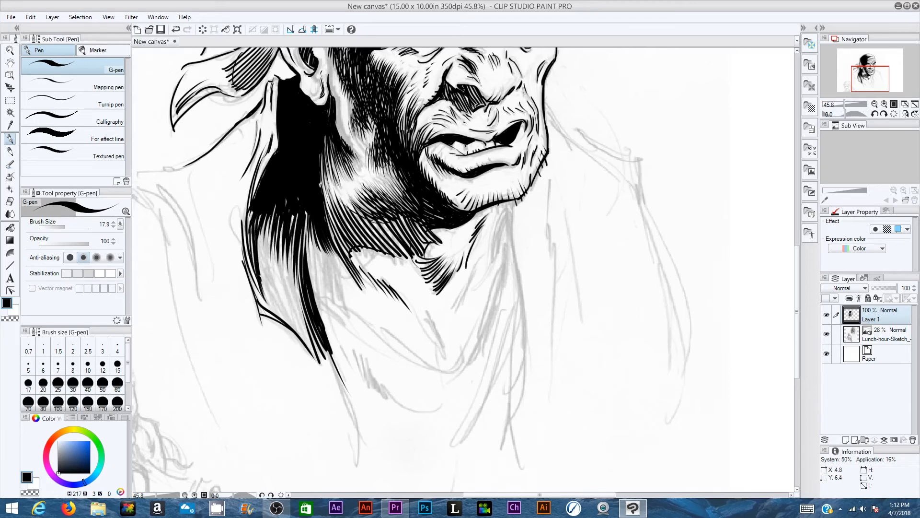
- Fill the middle of the dark shape behind the neck with long vertical strokes
{"action": "left_click_drag", "start_coordinate": [265, 232], "coordinate": [261, 293]}
{"action": "left_click_drag", "start_coordinate": [274, 213], "coordinate": [264, 305]}
{"action": "left_click_drag", "start_coordinate": [279, 216], "coordinate": [274, 310]}
{"action": "mouse_move", "coordinate": [294, 231]}
{"action": "left_mouse_down"}
{"action": "mouse_move", "coordinate": [283, 312]}
{"action": "mouse_move", "coordinate": [290, 320]}
{"action": "left_mouse_up"}
{"action": "left_click_drag", "start_coordinate": [305, 242], "coordinate": [302, 312]}
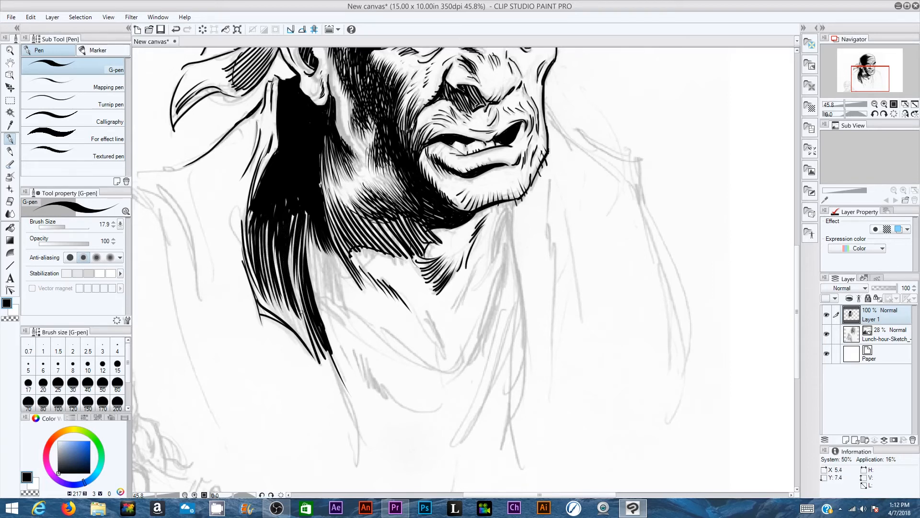
{"action": "left_click_drag", "start_coordinate": [294, 216], "coordinate": [297, 306]}
{"action": "left_click_drag", "start_coordinate": [296, 302], "coordinate": [303, 320]}
{"action": "left_click_drag", "start_coordinate": [300, 233], "coordinate": [292, 304]}
{"action": "left_click_drag", "start_coordinate": [297, 201], "coordinate": [297, 289]}
{"action": "left_click_drag", "start_coordinate": [267, 261], "coordinate": [251, 308]}
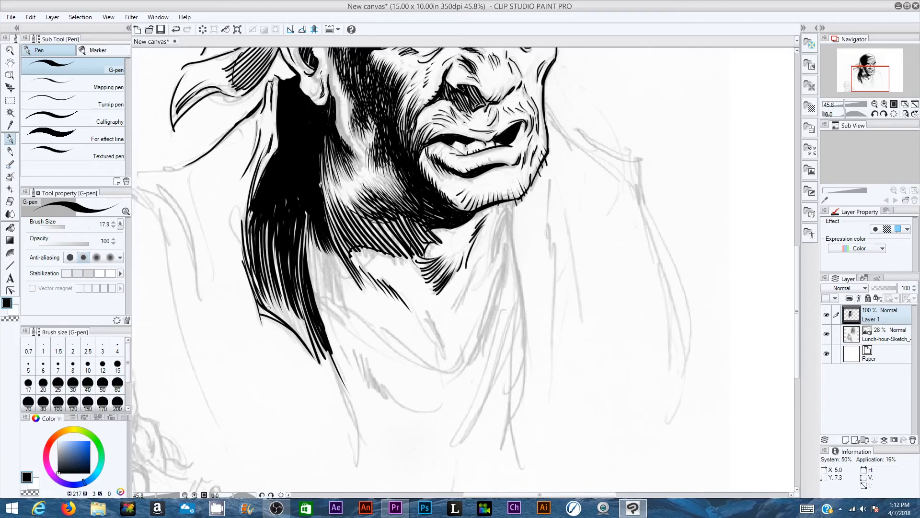
- Darken the lower end of the dark shape with slanted strokes down to its pointed tip
{"action": "left_click_drag", "start_coordinate": [271, 278], "coordinate": [260, 320]}
{"action": "left_click_drag", "start_coordinate": [266, 260], "coordinate": [261, 281]}
{"action": "left_click_drag", "start_coordinate": [291, 283], "coordinate": [269, 334]}
{"action": "left_click_drag", "start_coordinate": [289, 256], "coordinate": [265, 326]}
{"action": "left_click_drag", "start_coordinate": [288, 330], "coordinate": [299, 342]}
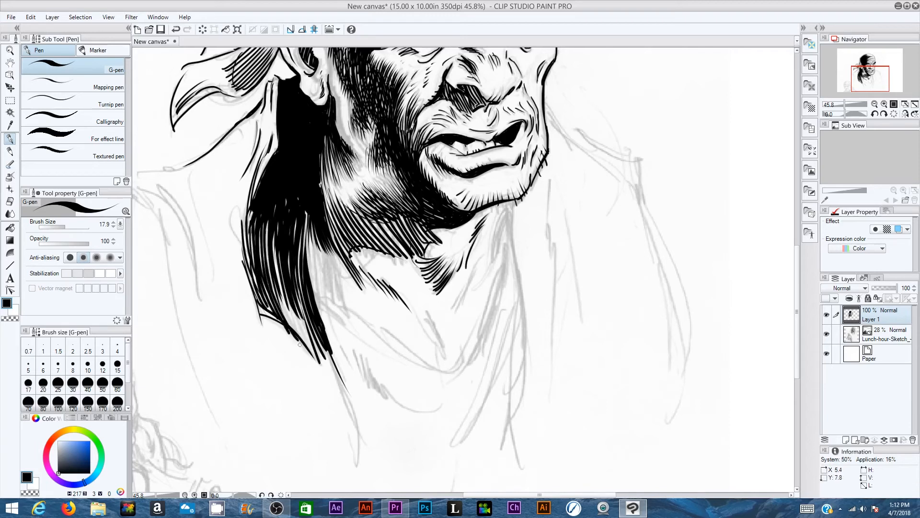
{"action": "left_click_drag", "start_coordinate": [293, 279], "coordinate": [276, 328]}
{"action": "left_click_drag", "start_coordinate": [296, 335], "coordinate": [304, 347]}
{"action": "left_click_drag", "start_coordinate": [277, 238], "coordinate": [272, 277]}
{"action": "left_click_drag", "start_coordinate": [295, 295], "coordinate": [280, 329]}
{"action": "left_click_drag", "start_coordinate": [282, 268], "coordinate": [314, 351]}
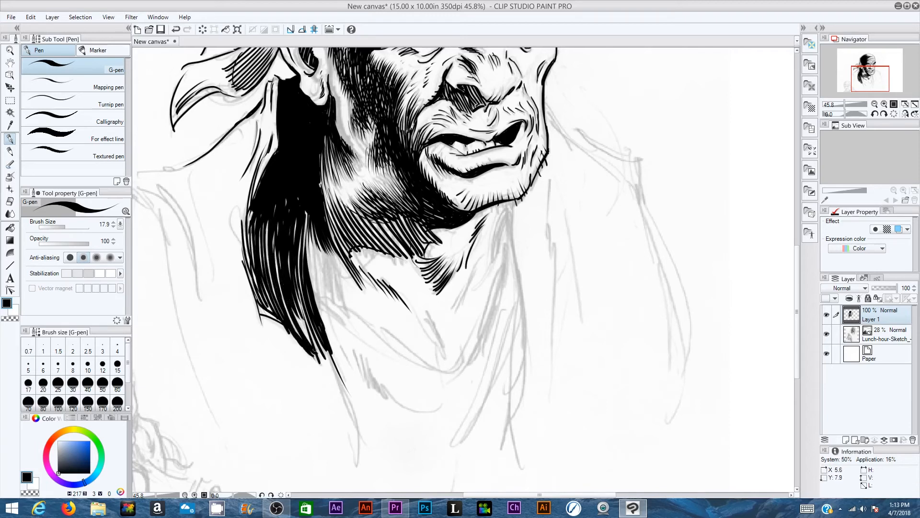
- Close the remaining gaps in the dark shape and roughen its back and lower edges with short strokes
{"action": "left_click_drag", "start_coordinate": [296, 315], "coordinate": [315, 345]}
{"action": "left_click_drag", "start_coordinate": [288, 255], "coordinate": [310, 337]}
{"action": "left_click_drag", "start_coordinate": [265, 225], "coordinate": [261, 300]}
{"action": "left_click_drag", "start_coordinate": [296, 221], "coordinate": [268, 303]}
{"action": "mouse_move", "coordinate": [300, 243]}
{"action": "left_mouse_down"}
{"action": "mouse_move", "coordinate": [287, 262]}
{"action": "mouse_move", "coordinate": [295, 303]}
{"action": "left_mouse_up"}
{"action": "left_click_drag", "start_coordinate": [294, 320], "coordinate": [299, 313]}
{"action": "left_click_drag", "start_coordinate": [255, 205], "coordinate": [243, 283]}
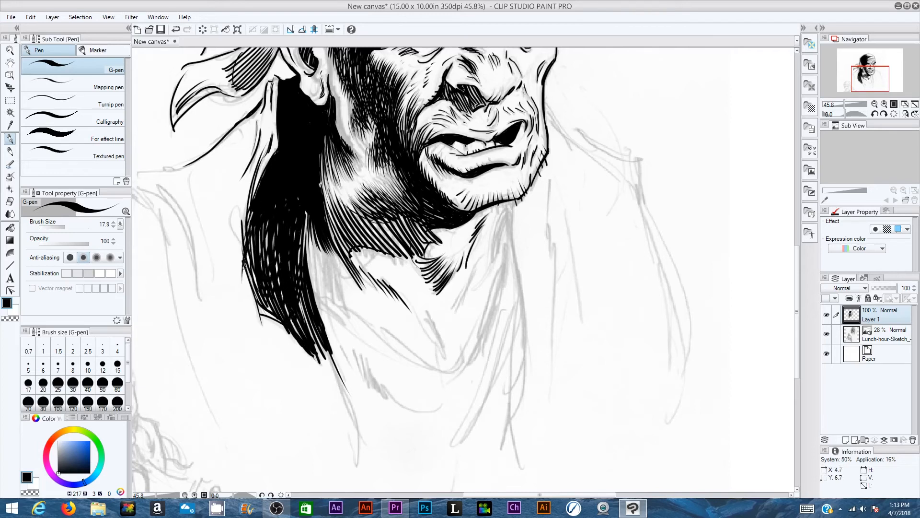
{"action": "mouse_move", "coordinate": [250, 242]}
{"action": "left_mouse_down"}
{"action": "mouse_move", "coordinate": [245, 305]}
{"action": "mouse_move", "coordinate": [253, 298]}
{"action": "mouse_move", "coordinate": [254, 321]}
{"action": "left_mouse_up"}
{"action": "mouse_move", "coordinate": [255, 290]}
{"action": "left_mouse_down"}
{"action": "mouse_move", "coordinate": [261, 316]}
{"action": "mouse_move", "coordinate": [282, 337]}
{"action": "left_mouse_up"}
{"action": "mouse_move", "coordinate": [273, 305]}
{"action": "left_mouse_down"}
{"action": "mouse_move", "coordinate": [290, 339]}
{"action": "mouse_move", "coordinate": [289, 322]}
{"action": "left_mouse_up"}
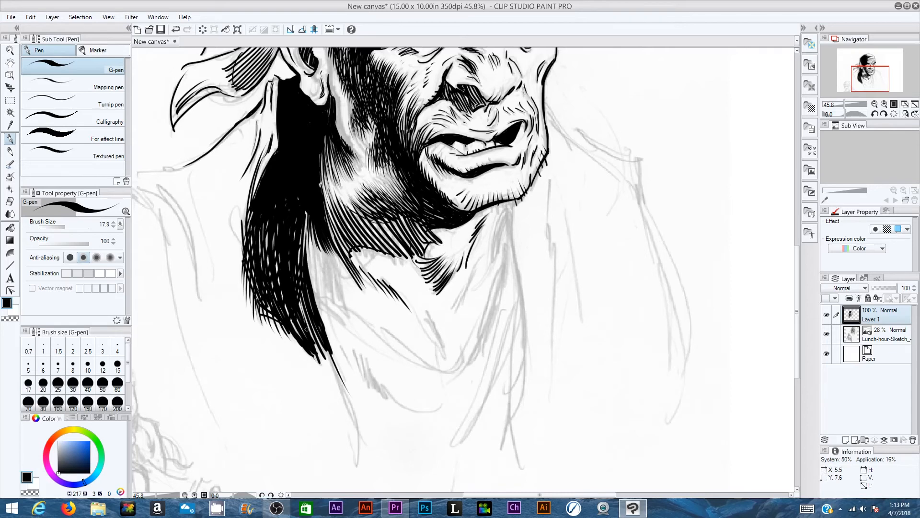
- Ink the garment's shoulder seam down the near side and continue its front edge down the chest
{"action": "mouse_move", "coordinate": [144, 186]}
{"action": "left_mouse_down"}
{"action": "mouse_move", "coordinate": [191, 253]}
{"action": "mouse_move", "coordinate": [193, 260]}
{"action": "mouse_move", "coordinate": [166, 207]}
{"action": "mouse_move", "coordinate": [202, 315]}
{"action": "left_mouse_up"}
{"action": "mouse_move", "coordinate": [197, 243]}
{"action": "left_mouse_down"}
{"action": "mouse_move", "coordinate": [209, 350]}
{"action": "mouse_move", "coordinate": [229, 410]}
{"action": "left_mouse_up"}
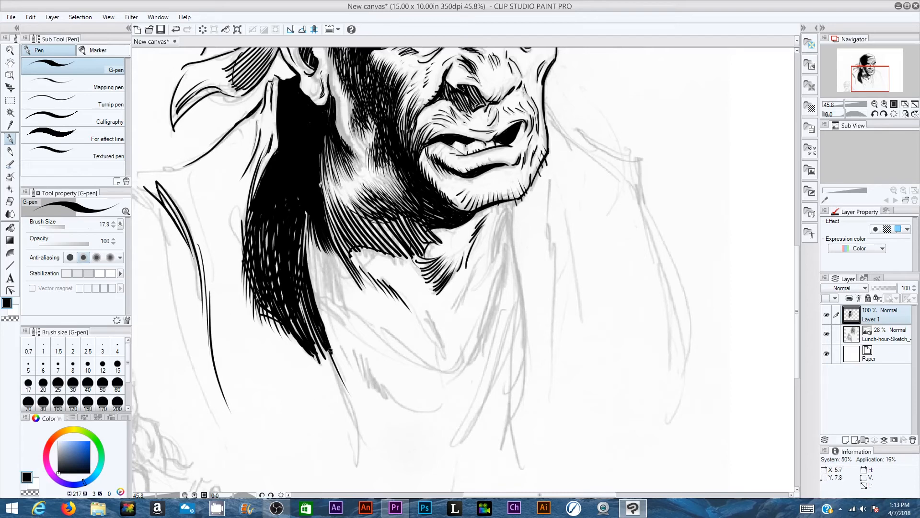
{"action": "mouse_move", "coordinate": [330, 352]}
{"action": "left_mouse_down"}
{"action": "mouse_move", "coordinate": [357, 425]}
{"action": "mouse_move", "coordinate": [359, 473]}
{"action": "left_mouse_up"}
{"action": "left_click_drag", "start_coordinate": [342, 410], "coordinate": [357, 468]}
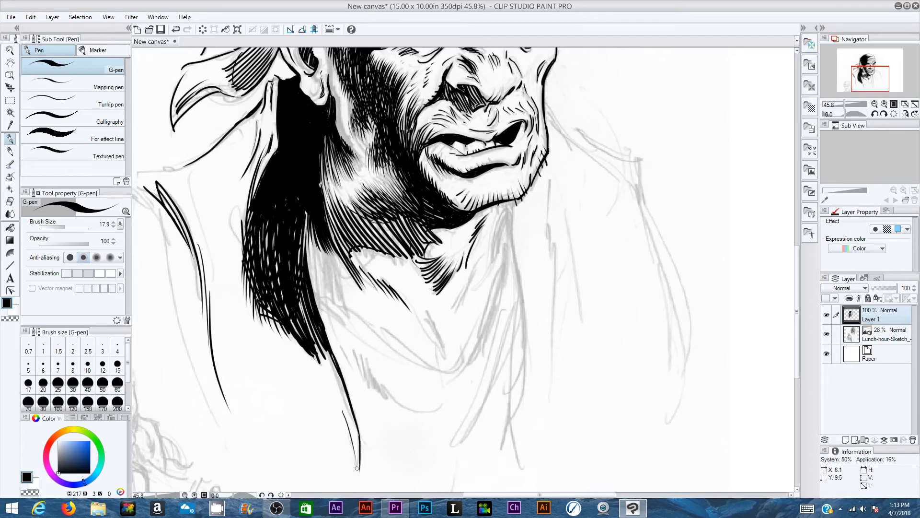
- Hatch the shirt fold on the chest beside the garment's front edge and ink its curved lower line
{"action": "left_click_drag", "start_coordinate": [338, 342], "coordinate": [366, 387]}
{"action": "left_click_drag", "start_coordinate": [357, 349], "coordinate": [372, 392]}
{"action": "left_click_drag", "start_coordinate": [360, 351], "coordinate": [382, 397]}
{"action": "left_click_drag", "start_coordinate": [375, 378], "coordinate": [392, 401]}
{"action": "left_click_drag", "start_coordinate": [385, 391], "coordinate": [436, 412]}
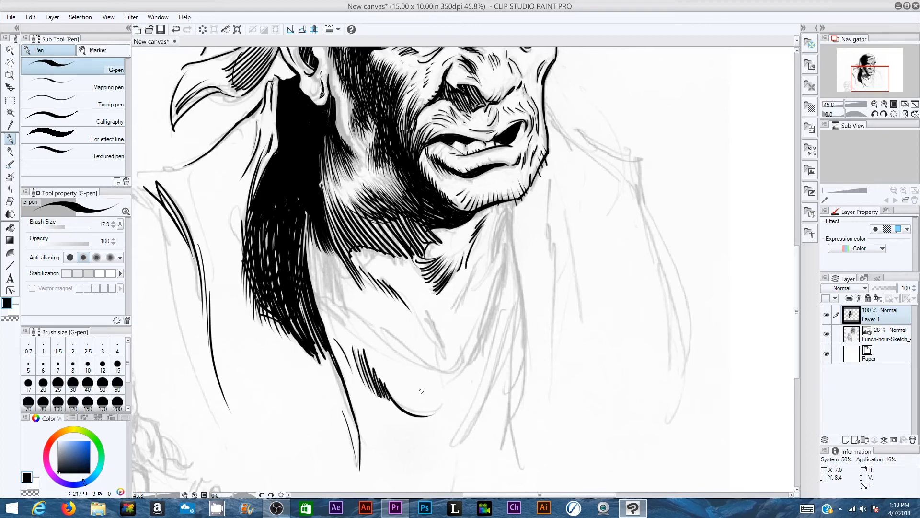
- Ink the shirt's curved neckline across the chest and add strokes along the far side of the neck
{"action": "mouse_move", "coordinate": [312, 279]}
{"action": "left_mouse_down"}
{"action": "mouse_move", "coordinate": [399, 346]}
{"action": "mouse_move", "coordinate": [468, 374]}
{"action": "mouse_move", "coordinate": [505, 266]}
{"action": "mouse_move", "coordinate": [499, 227]}
{"action": "left_mouse_up"}
{"action": "left_click_drag", "start_coordinate": [496, 234], "coordinate": [509, 204]}
{"action": "left_click_drag", "start_coordinate": [496, 257], "coordinate": [513, 201]}
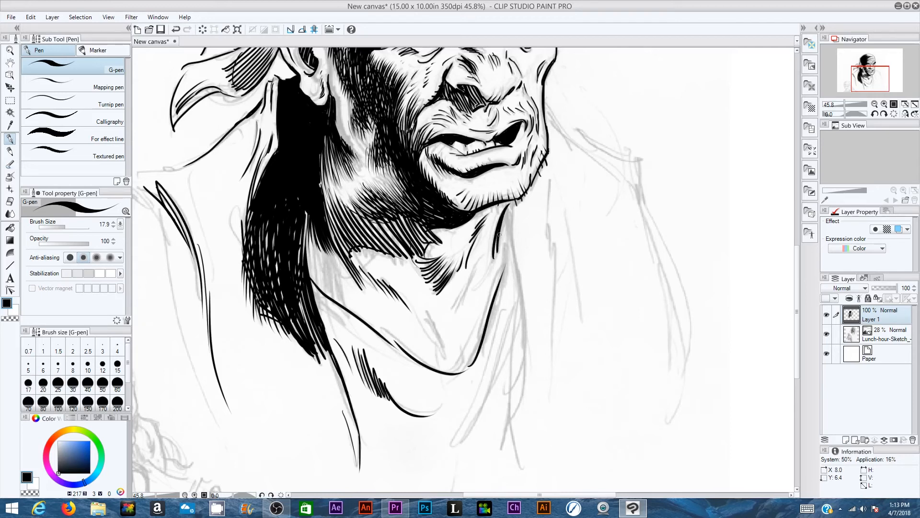
- Ink the garment's far front edge from under the chin down the chest and add fold strokes to the shirt beside it
{"action": "mouse_move", "coordinate": [499, 234]}
{"action": "left_mouse_down"}
{"action": "mouse_move", "coordinate": [514, 200]}
{"action": "mouse_move", "coordinate": [510, 247]}
{"action": "left_mouse_up"}
{"action": "mouse_move", "coordinate": [511, 211]}
{"action": "left_mouse_down"}
{"action": "mouse_move", "coordinate": [523, 336]}
{"action": "mouse_move", "coordinate": [506, 475]}
{"action": "left_mouse_up"}
{"action": "left_click_drag", "start_coordinate": [451, 448], "coordinate": [491, 377]}
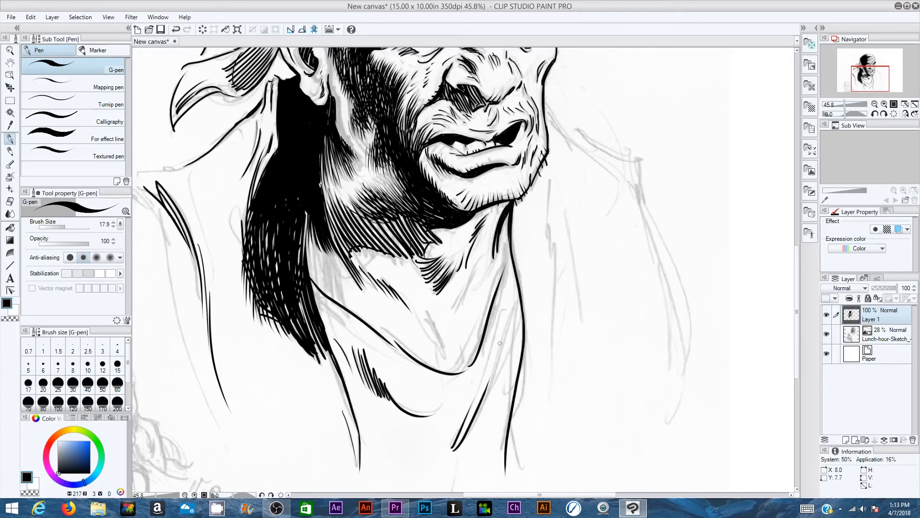
{"action": "left_click_drag", "start_coordinate": [477, 420], "coordinate": [507, 321]}
{"action": "left_click_drag", "start_coordinate": [503, 356], "coordinate": [513, 299]}
{"action": "left_click_drag", "start_coordinate": [512, 331], "coordinate": [508, 234]}
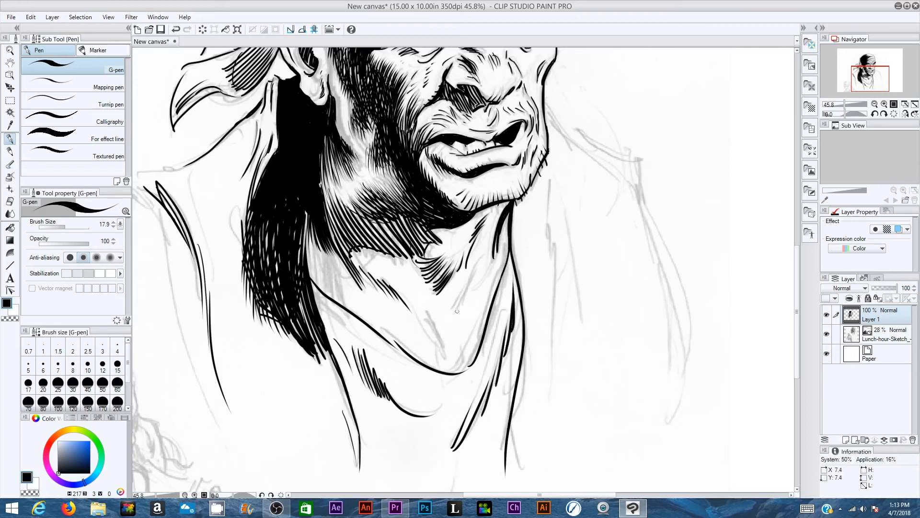
- Add short muscle strokes on the throat and hatch the collarbone hollow just above the shirt's neckline
{"action": "left_click_drag", "start_coordinate": [452, 306], "coordinate": [487, 252]}
{"action": "left_click_drag", "start_coordinate": [422, 316], "coordinate": [447, 372]}
{"action": "left_click_drag", "start_coordinate": [442, 337], "coordinate": [449, 371]}
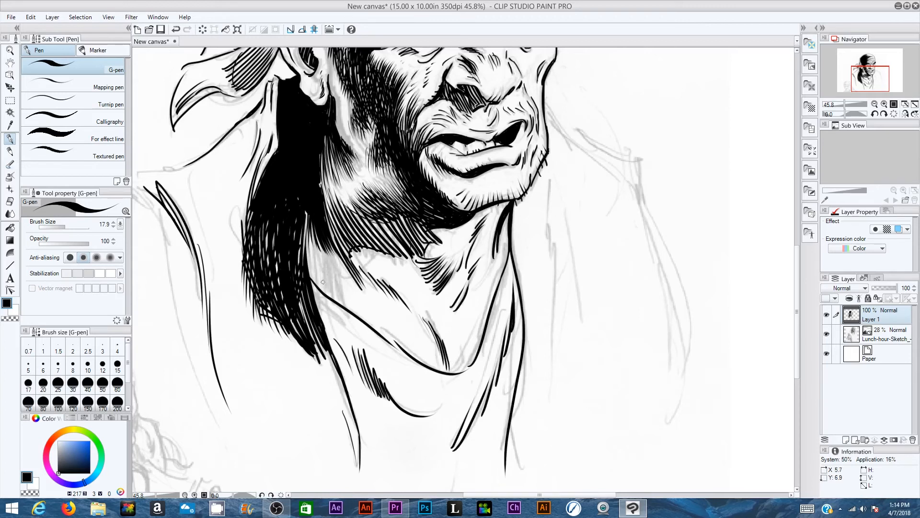
- Hatch the shadow at the base of the neck's near side and thicken the start of the neckline below it
{"action": "left_click_drag", "start_coordinate": [309, 248], "coordinate": [317, 280]}
{"action": "mouse_move", "coordinate": [309, 224]}
{"action": "left_mouse_down"}
{"action": "mouse_move", "coordinate": [322, 283]}
{"action": "mouse_move", "coordinate": [334, 297]}
{"action": "left_mouse_up"}
{"action": "left_click_drag", "start_coordinate": [316, 243], "coordinate": [329, 274]}
{"action": "left_click_drag", "start_coordinate": [323, 263], "coordinate": [339, 298]}
{"action": "mouse_move", "coordinate": [314, 231]}
{"action": "left_mouse_down"}
{"action": "mouse_move", "coordinate": [330, 281]}
{"action": "mouse_move", "coordinate": [330, 271]}
{"action": "left_mouse_up"}
{"action": "left_click_drag", "start_coordinate": [323, 249], "coordinate": [345, 280]}
{"action": "mouse_move", "coordinate": [323, 231]}
{"action": "left_mouse_down"}
{"action": "mouse_move", "coordinate": [351, 275]}
{"action": "mouse_move", "coordinate": [329, 310]}
{"action": "mouse_move", "coordinate": [362, 333]}
{"action": "left_mouse_up"}
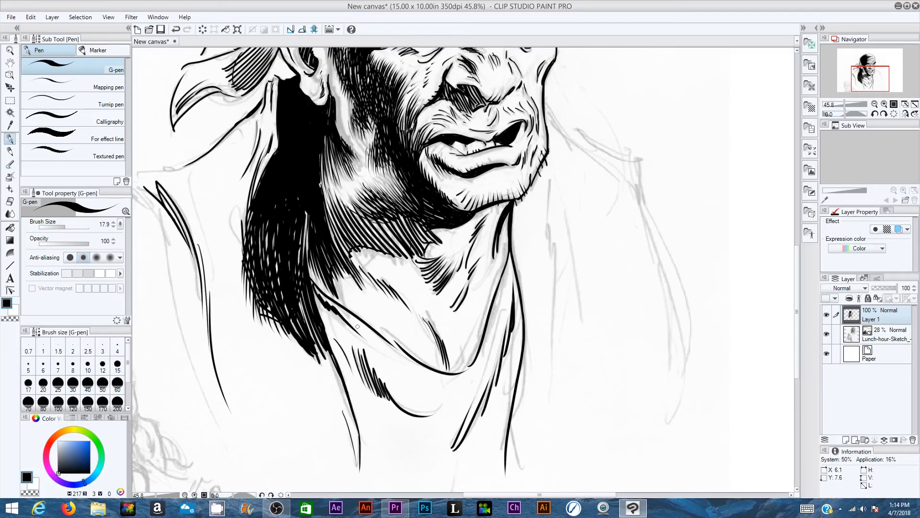
{"action": "left_click_drag", "start_coordinate": [526, 490], "coordinate": [549, 488]}
{"action": "left_click", "coordinate": [30, 17]}
{"action": "left_click", "coordinate": [48, 26]}
{"action": "left_click_drag", "start_coordinate": [554, 495], "coordinate": [538, 497]}
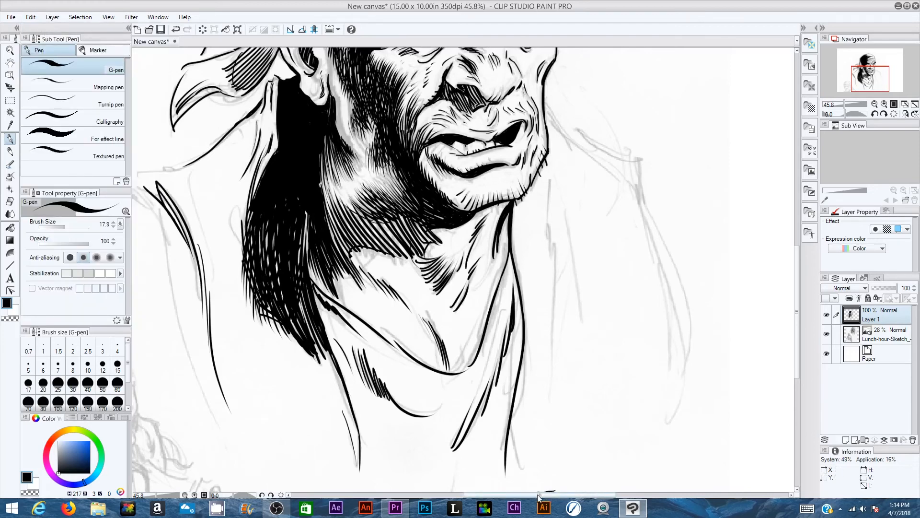
{"action": "left_click", "coordinate": [32, 17]}
{"action": "left_click", "coordinate": [47, 31]}
- Ink the top line of the near shoulder, its frayed sleeve opening and the outer edge running down from it
{"action": "left_click_drag", "start_coordinate": [875, 86], "coordinate": [862, 88]}
{"action": "left_click_drag", "start_coordinate": [351, 195], "coordinate": [408, 184]}
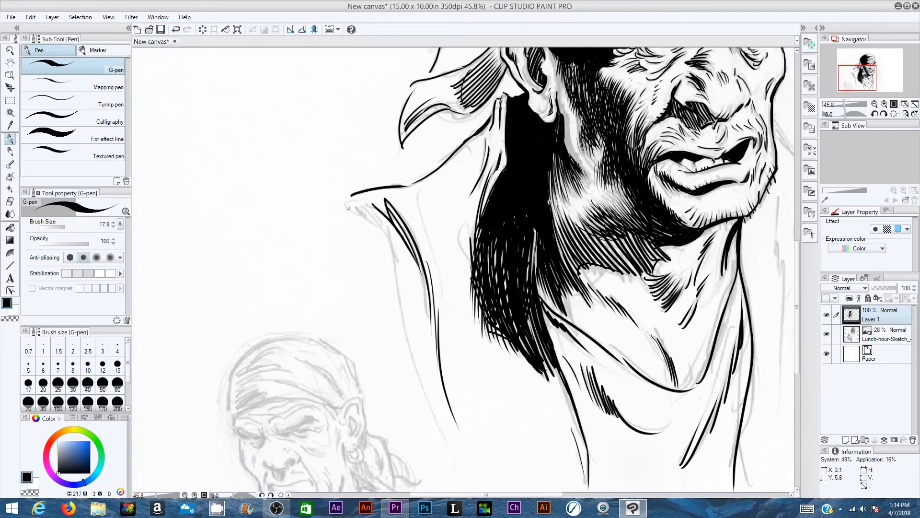
{"action": "left_click_drag", "start_coordinate": [341, 206], "coordinate": [385, 242]}
{"action": "left_click_drag", "start_coordinate": [356, 205], "coordinate": [385, 241]}
{"action": "mouse_move", "coordinate": [370, 206]}
{"action": "left_mouse_down"}
{"action": "mouse_move", "coordinate": [393, 249]}
{"action": "mouse_move", "coordinate": [423, 392]}
{"action": "left_mouse_up"}
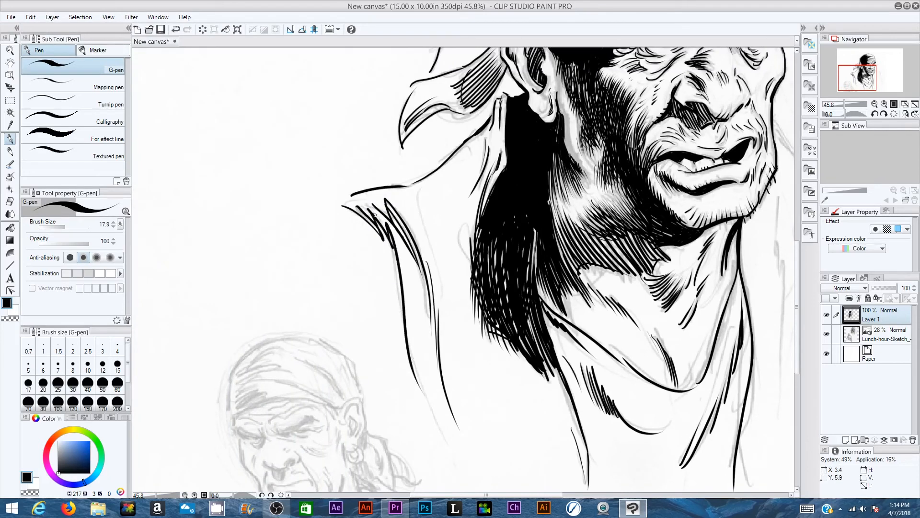
{"action": "left_click_drag", "start_coordinate": [378, 224], "coordinate": [397, 263]}
- Add thin fold lines and short broken strokes across the near side of the garment, from shoulder to lower chest
{"action": "left_click_drag", "start_coordinate": [421, 187], "coordinate": [433, 262]}
{"action": "left_click_drag", "start_coordinate": [472, 222], "coordinate": [467, 260]}
{"action": "mouse_move", "coordinate": [456, 168]}
{"action": "left_mouse_down"}
{"action": "mouse_move", "coordinate": [444, 193]}
{"action": "mouse_move", "coordinate": [453, 293]}
{"action": "left_mouse_up"}
{"action": "left_click_drag", "start_coordinate": [463, 350], "coordinate": [466, 364]}
{"action": "left_click_drag", "start_coordinate": [465, 359], "coordinate": [477, 386]}
{"action": "left_click_drag", "start_coordinate": [475, 381], "coordinate": [493, 419]}
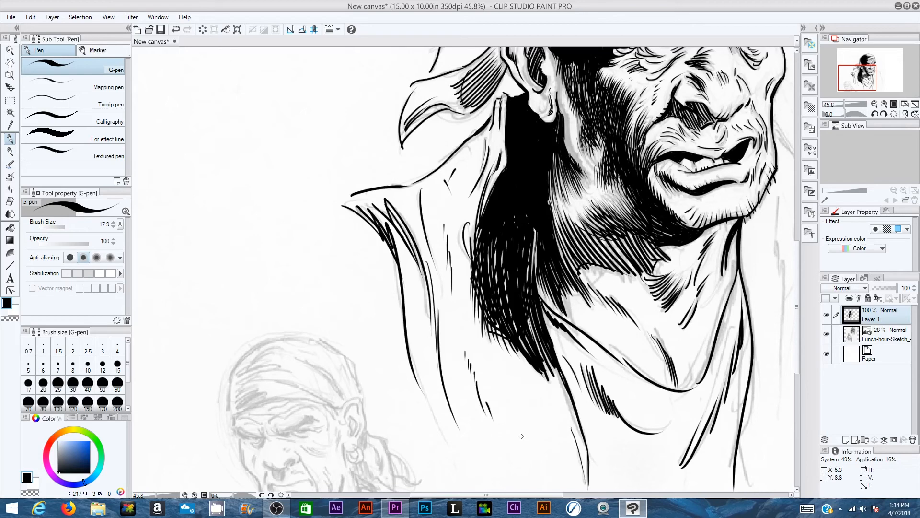
- Ink the long vertical fold lines on the far side of the garment below the chin
{"action": "left_click_drag", "start_coordinate": [690, 249], "coordinate": [481, 232]}
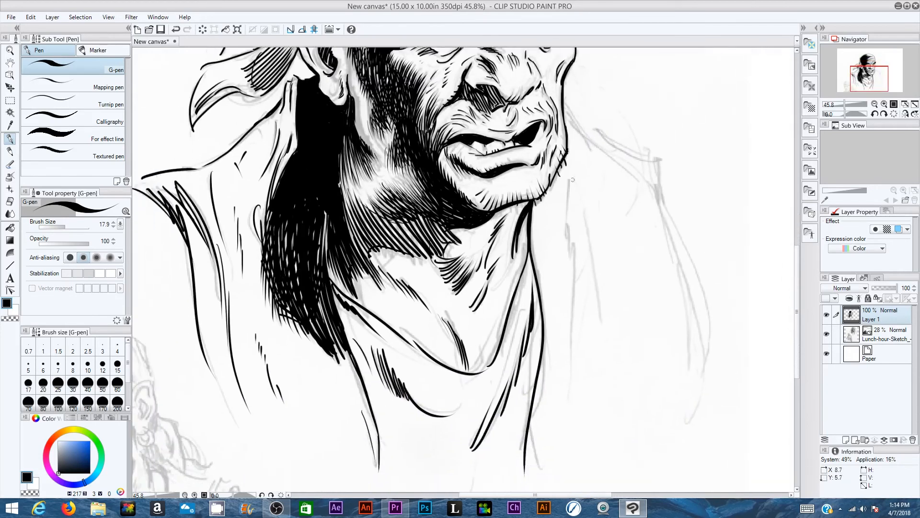
{"action": "left_click_drag", "start_coordinate": [569, 176], "coordinate": [563, 254]}
{"action": "left_click_drag", "start_coordinate": [567, 221], "coordinate": [572, 278]}
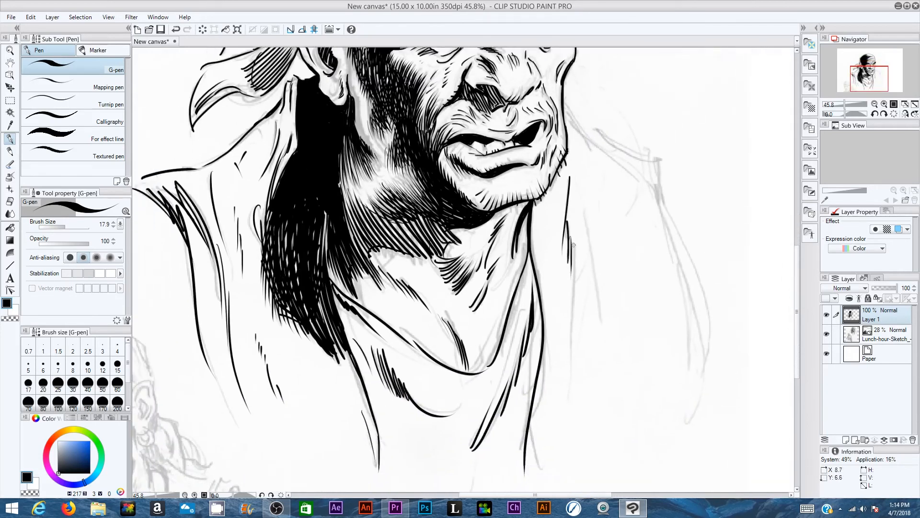
{"action": "left_click_drag", "start_coordinate": [575, 244], "coordinate": [572, 358]}
{"action": "left_click_drag", "start_coordinate": [585, 214], "coordinate": [586, 257]}
{"action": "left_click_drag", "start_coordinate": [588, 229], "coordinate": [602, 355]}
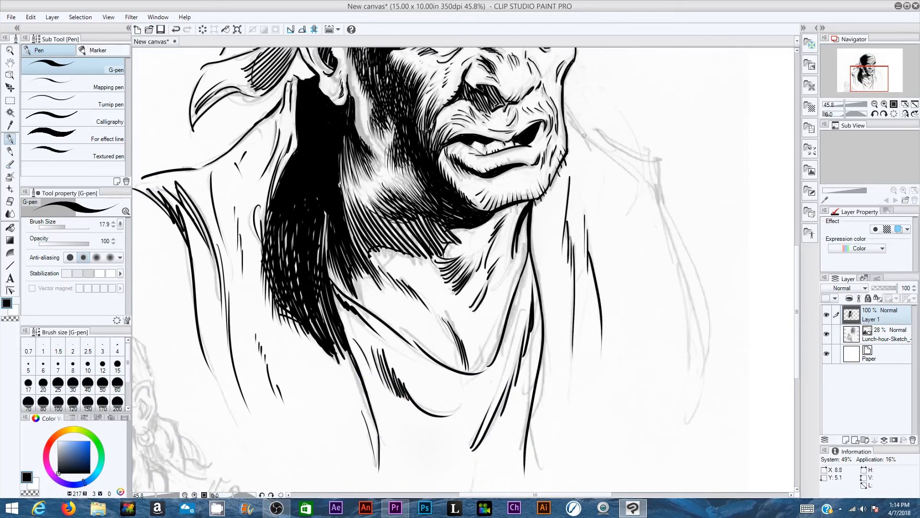
- Ink the far shoulder's seam lines and the garment's outer edge curving down the far side
{"action": "mouse_move", "coordinate": [565, 111]}
{"action": "left_mouse_down"}
{"action": "mouse_move", "coordinate": [585, 150]}
{"action": "mouse_move", "coordinate": [636, 181]}
{"action": "left_mouse_up"}
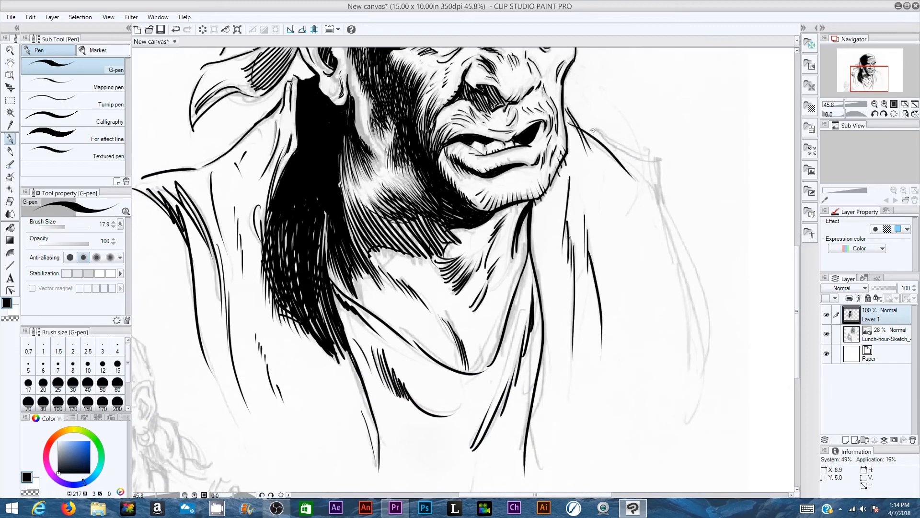
{"action": "mouse_move", "coordinate": [592, 130]}
{"action": "left_mouse_down"}
{"action": "mouse_move", "coordinate": [657, 163]}
{"action": "mouse_move", "coordinate": [691, 412]}
{"action": "left_mouse_up"}
{"action": "left_click_drag", "start_coordinate": [664, 239], "coordinate": [681, 442]}
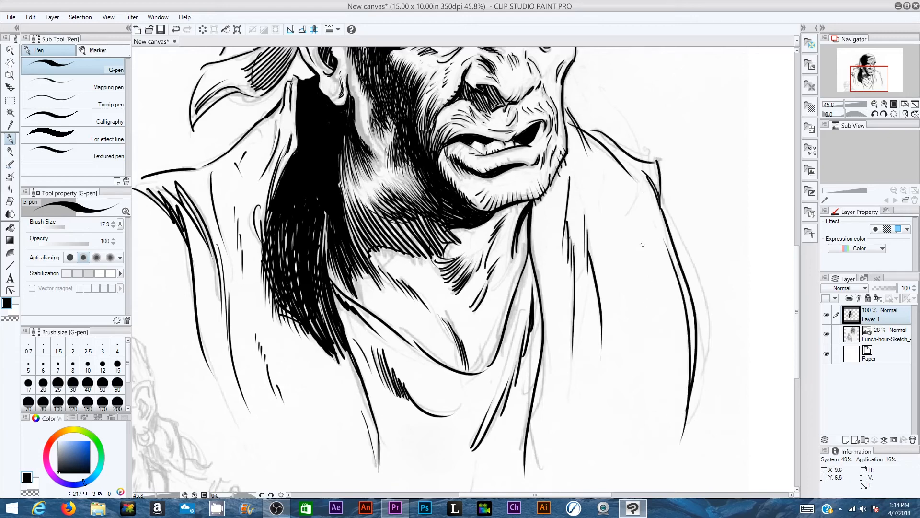
- Scatter short texture marks and dots over the far side of the garment and add two small strokes beside the neck
{"action": "left_click_drag", "start_coordinate": [642, 246], "coordinate": [645, 255]}
{"action": "left_click_drag", "start_coordinate": [646, 256], "coordinate": [649, 278]}
{"action": "left_click_drag", "start_coordinate": [629, 372], "coordinate": [630, 378]}
{"action": "left_click_drag", "start_coordinate": [625, 317], "coordinate": [631, 339]}
{"action": "left_click_drag", "start_coordinate": [631, 317], "coordinate": [628, 331]}
{"action": "left_click", "coordinate": [611, 388]}
{"action": "left_click", "coordinate": [603, 411]}
{"action": "left_click_drag", "start_coordinate": [560, 419], "coordinate": [559, 431]}
{"action": "mouse_move", "coordinate": [562, 406]}
{"action": "left_mouse_down"}
{"action": "mouse_move", "coordinate": [560, 417]}
{"action": "mouse_move", "coordinate": [564, 404]}
{"action": "left_mouse_up"}
{"action": "left_click_drag", "start_coordinate": [506, 275], "coordinate": [493, 293]}
{"action": "left_click_drag", "start_coordinate": [512, 264], "coordinate": [502, 284]}
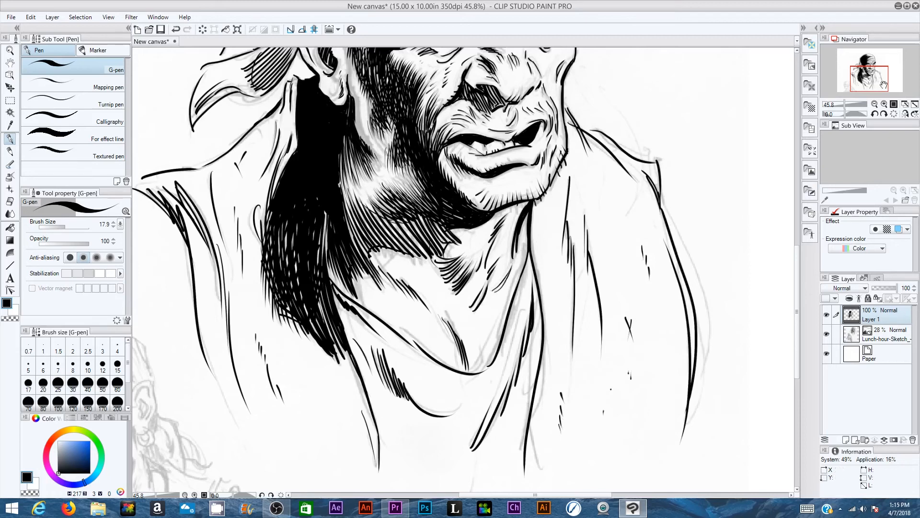
- Zoom out to the whole figure and hide the pencil sketch layer
{"action": "left_click_drag", "start_coordinate": [884, 84], "coordinate": [875, 70]}
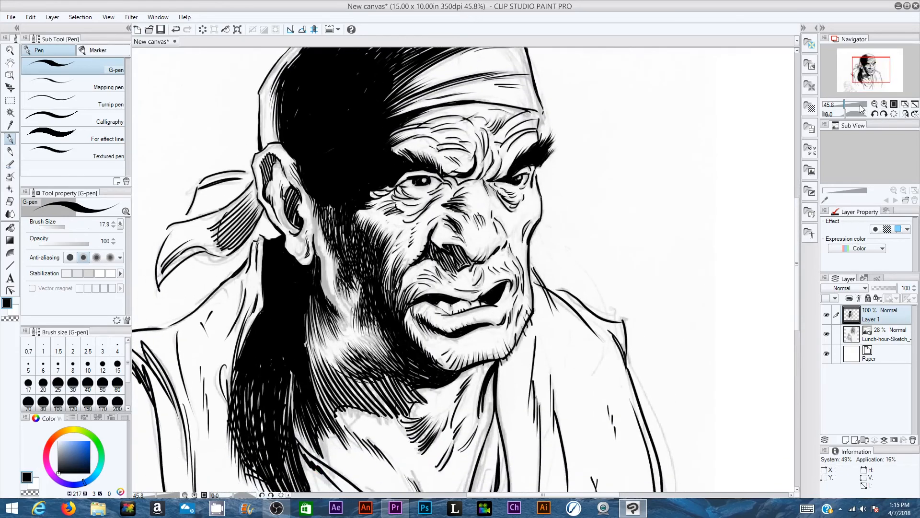
{"action": "left_click_drag", "start_coordinate": [863, 108], "coordinate": [843, 108]}
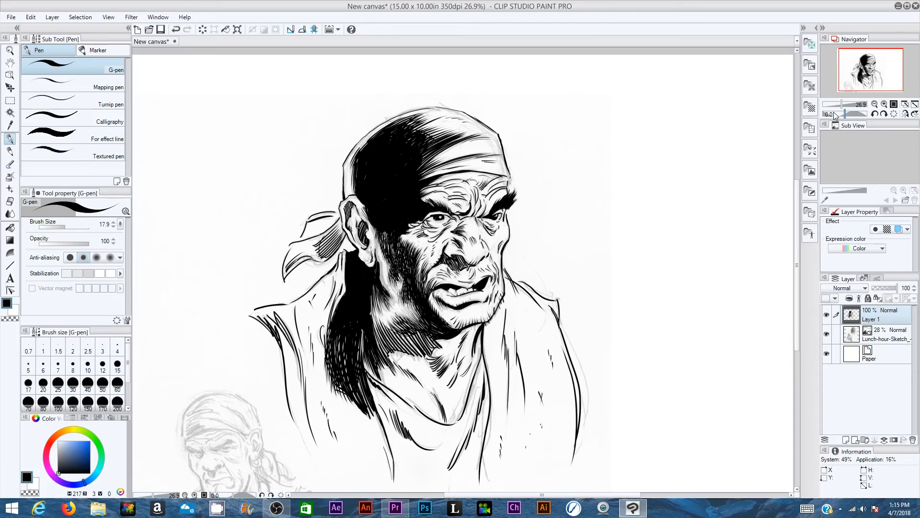
{"action": "left_click", "coordinate": [826, 334]}
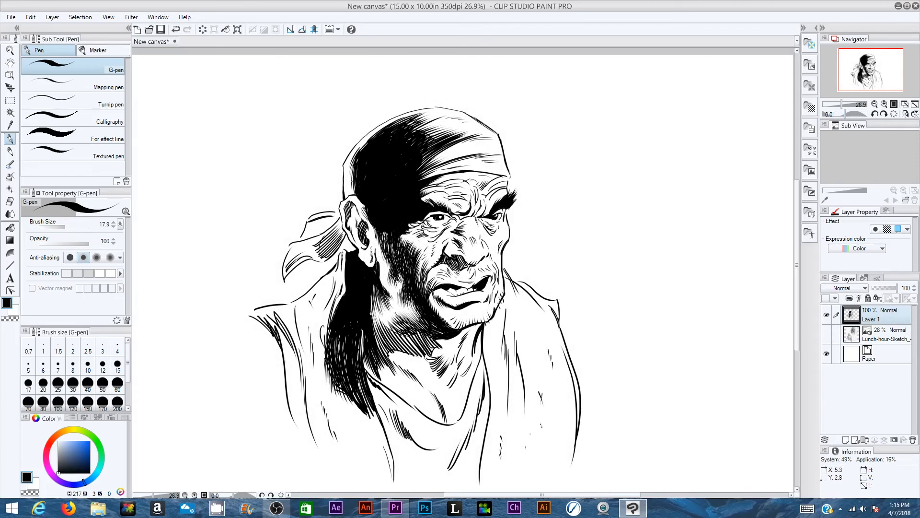
{"action": "left_click_drag", "start_coordinate": [350, 191], "coordinate": [350, 162]}
{"action": "mouse_move", "coordinate": [422, 178]}
{"action": "left_mouse_down"}
{"action": "mouse_move", "coordinate": [443, 169]}
{"action": "mouse_move", "coordinate": [437, 173]}
{"action": "left_mouse_up"}
{"action": "mouse_move", "coordinate": [388, 251]}
{"action": "left_mouse_down"}
{"action": "mouse_move", "coordinate": [392, 244]}
{"action": "mouse_move", "coordinate": [381, 253]}
{"action": "mouse_move", "coordinate": [384, 283]}
{"action": "mouse_move", "coordinate": [403, 310]}
{"action": "left_mouse_up"}
{"action": "mouse_move", "coordinate": [468, 310]}
{"action": "left_mouse_down"}
{"action": "mouse_move", "coordinate": [449, 323]}
{"action": "mouse_move", "coordinate": [453, 329]}
{"action": "left_mouse_up"}
{"action": "left_click_drag", "start_coordinate": [432, 274], "coordinate": [438, 268]}
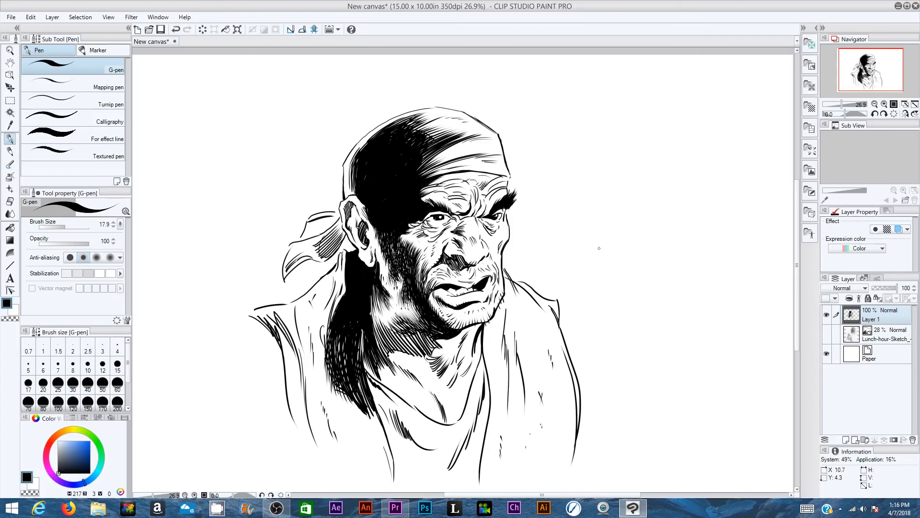
{"action": "left_click_drag", "start_coordinate": [420, 199], "coordinate": [435, 191]}
{"action": "left_click_drag", "start_coordinate": [459, 146], "coordinate": [490, 148]}
- Add fine strokes to the bags under both eyes, reducing the G-pen brush size to 12.3
{"action": "mouse_move", "coordinate": [843, 106]}
{"action": "left_mouse_down"}
{"action": "mouse_move", "coordinate": [851, 107]}
{"action": "mouse_move", "coordinate": [842, 106]}
{"action": "left_mouse_up"}
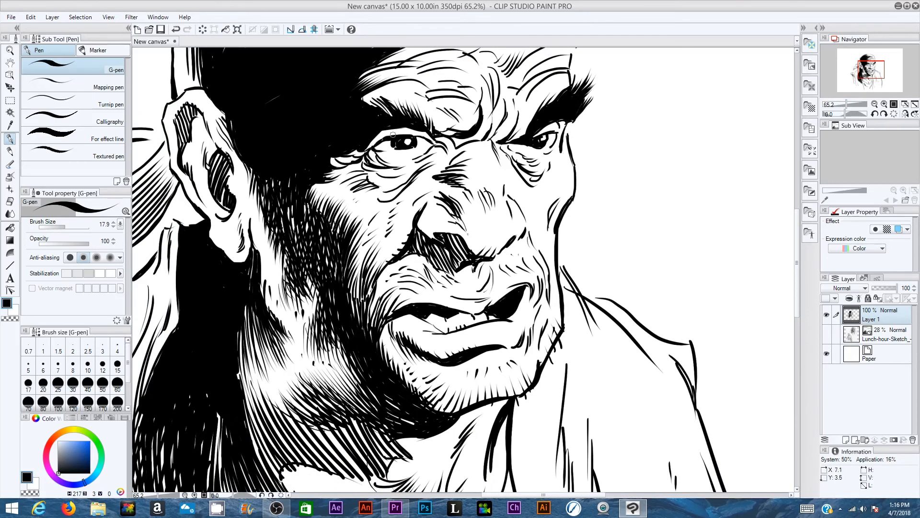
{"action": "mouse_move", "coordinate": [377, 172]}
{"action": "left_mouse_down"}
{"action": "mouse_move", "coordinate": [403, 167]}
{"action": "mouse_move", "coordinate": [379, 192]}
{"action": "mouse_move", "coordinate": [401, 181]}
{"action": "mouse_move", "coordinate": [375, 199]}
{"action": "mouse_move", "coordinate": [399, 190]}
{"action": "left_mouse_up"}
{"action": "left_click_drag", "start_coordinate": [522, 171], "coordinate": [534, 170]}
{"action": "left_click_drag", "start_coordinate": [71, 227], "coordinate": [63, 227]}
{"action": "left_click_drag", "start_coordinate": [529, 177], "coordinate": [544, 171]}
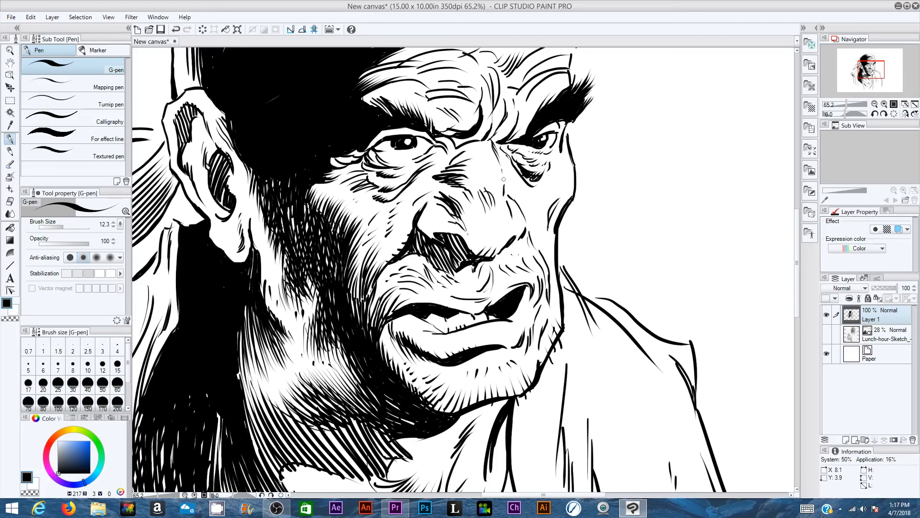
- Thicken the hatching on the near side of the nose bridge and darken the shadow under the nose
{"action": "left_click_drag", "start_coordinate": [446, 164], "coordinate": [471, 144]}
{"action": "left_click_drag", "start_coordinate": [434, 178], "coordinate": [457, 159]}
{"action": "left_click_drag", "start_coordinate": [417, 187], "coordinate": [443, 161]}
{"action": "mouse_move", "coordinate": [450, 234]}
{"action": "left_mouse_down"}
{"action": "mouse_move", "coordinate": [462, 267]}
{"action": "mouse_move", "coordinate": [446, 247]}
{"action": "mouse_move", "coordinate": [442, 267]}
{"action": "left_mouse_up"}
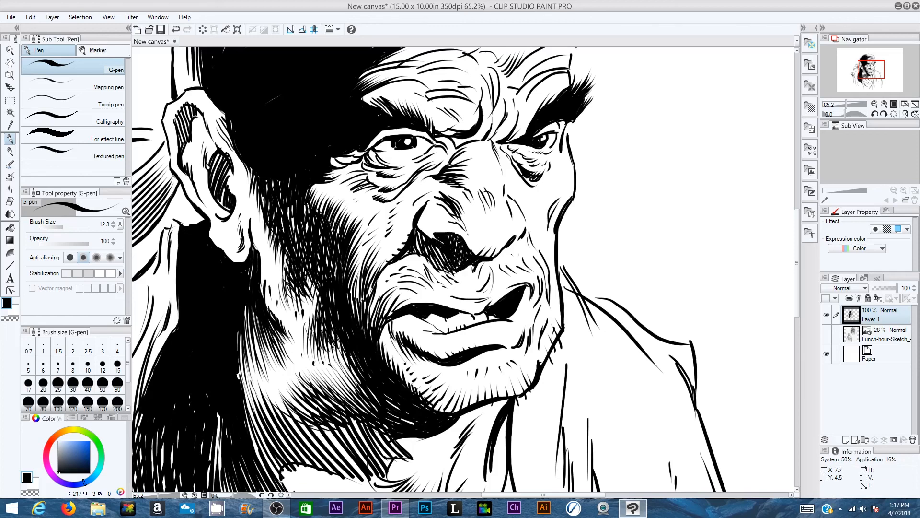
{"action": "left_click_drag", "start_coordinate": [446, 232], "coordinate": [458, 235]}
- Extend the cheek shadow with fine strokes along its front edge down toward the mouth corner
{"action": "left_click_drag", "start_coordinate": [375, 278], "coordinate": [367, 318]}
{"action": "mouse_move", "coordinate": [370, 249]}
{"action": "left_mouse_down"}
{"action": "mouse_move", "coordinate": [358, 263]}
{"action": "mouse_move", "coordinate": [361, 253]}
{"action": "left_mouse_up"}
{"action": "left_click_drag", "start_coordinate": [386, 322], "coordinate": [382, 359]}
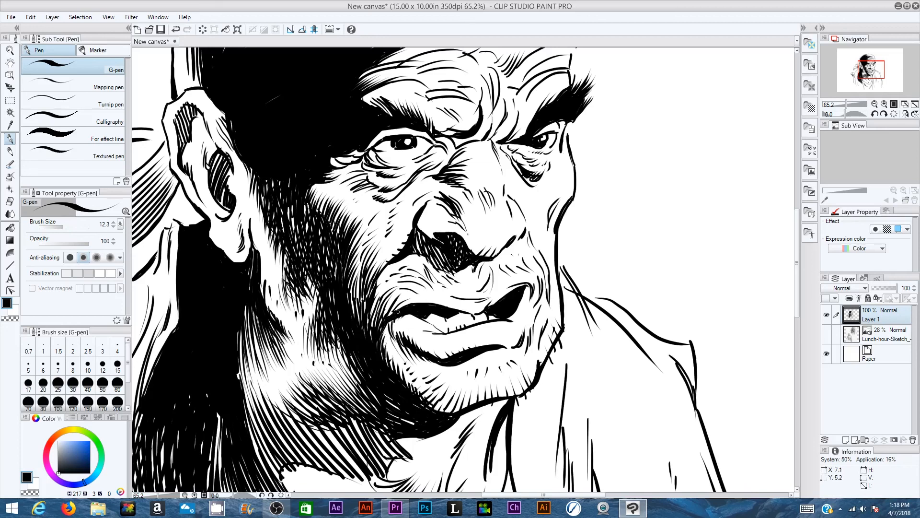
- Add fine strokes above the upper lip and beside the nostril, and short stubble along the far cheek contour
{"action": "left_click_drag", "start_coordinate": [444, 292], "coordinate": [449, 296]}
{"action": "left_click_drag", "start_coordinate": [379, 289], "coordinate": [416, 268]}
{"action": "left_click_drag", "start_coordinate": [413, 264], "coordinate": [421, 275]}
{"action": "left_click_drag", "start_coordinate": [415, 263], "coordinate": [422, 254]}
{"action": "left_click_drag", "start_coordinate": [556, 257], "coordinate": [551, 272]}
{"action": "mouse_move", "coordinate": [563, 275]}
{"action": "left_mouse_down"}
{"action": "mouse_move", "coordinate": [554, 281]}
{"action": "mouse_move", "coordinate": [569, 319]}
{"action": "left_mouse_up"}
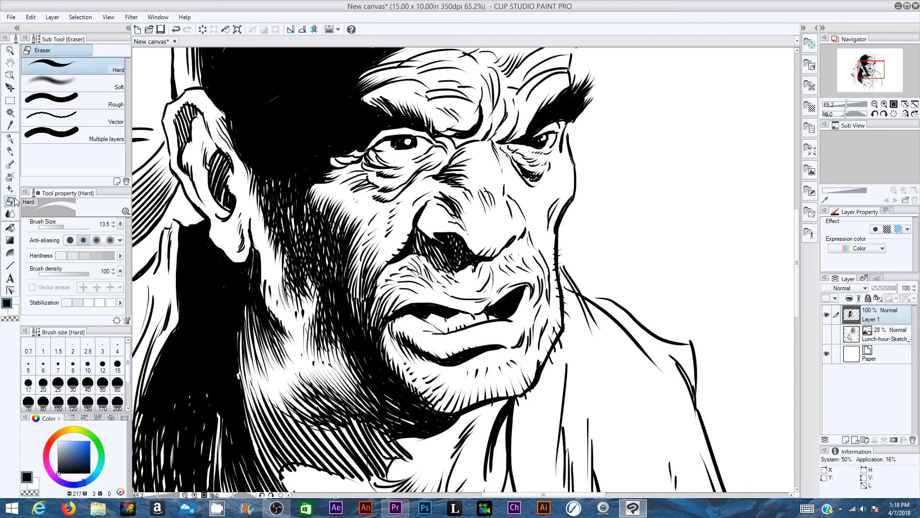
- Use the Hard eraser to cut thin white lines into the shadows beside the ear, on the cheek and under the jaw
{"action": "mouse_move", "coordinate": [385, 329]}
{"action": "left_mouse_down"}
{"action": "mouse_move", "coordinate": [374, 347]}
{"action": "mouse_move", "coordinate": [388, 361]}
{"action": "mouse_move", "coordinate": [347, 359]}
{"action": "mouse_move", "coordinate": [355, 376]}
{"action": "mouse_move", "coordinate": [360, 360]}
{"action": "mouse_move", "coordinate": [374, 387]}
{"action": "left_mouse_up"}
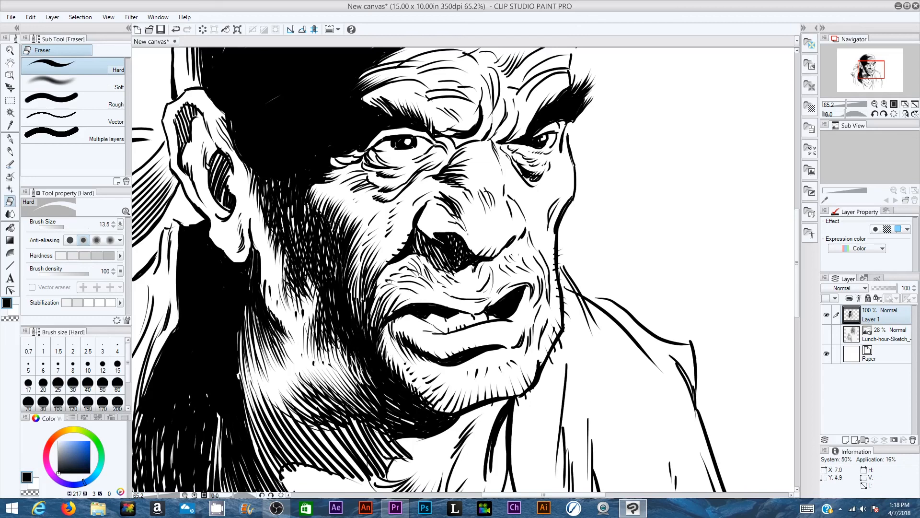
{"action": "mouse_move", "coordinate": [219, 107]}
{"action": "left_mouse_down"}
{"action": "mouse_move", "coordinate": [232, 135]}
{"action": "mouse_move", "coordinate": [236, 126]}
{"action": "left_mouse_up"}
{"action": "mouse_move", "coordinate": [254, 182]}
{"action": "left_mouse_down"}
{"action": "mouse_move", "coordinate": [262, 213]}
{"action": "mouse_move", "coordinate": [274, 203]}
{"action": "mouse_move", "coordinate": [263, 207]}
{"action": "mouse_move", "coordinate": [262, 313]}
{"action": "mouse_move", "coordinate": [285, 333]}
{"action": "left_mouse_up"}
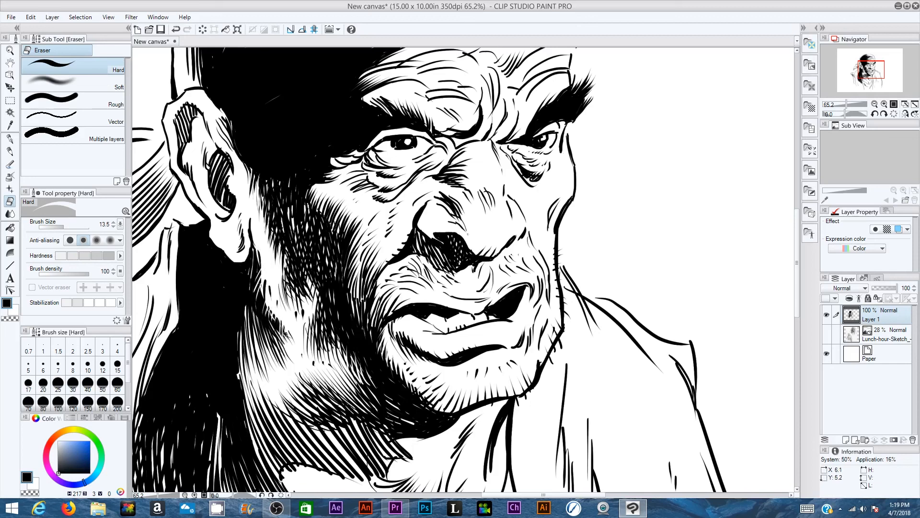
{"action": "mouse_move", "coordinate": [310, 383]}
{"action": "left_mouse_down"}
{"action": "mouse_move", "coordinate": [314, 396]}
{"action": "mouse_move", "coordinate": [323, 376]}
{"action": "mouse_move", "coordinate": [328, 399]}
{"action": "mouse_move", "coordinate": [346, 408]}
{"action": "left_mouse_up"}
{"action": "left_click_drag", "start_coordinate": [350, 390], "coordinate": [355, 408]}
{"action": "mouse_move", "coordinate": [432, 414]}
{"action": "left_mouse_down"}
{"action": "mouse_move", "coordinate": [449, 393]}
{"action": "mouse_move", "coordinate": [437, 418]}
{"action": "mouse_move", "coordinate": [454, 400]}
{"action": "mouse_move", "coordinate": [477, 403]}
{"action": "left_mouse_up"}
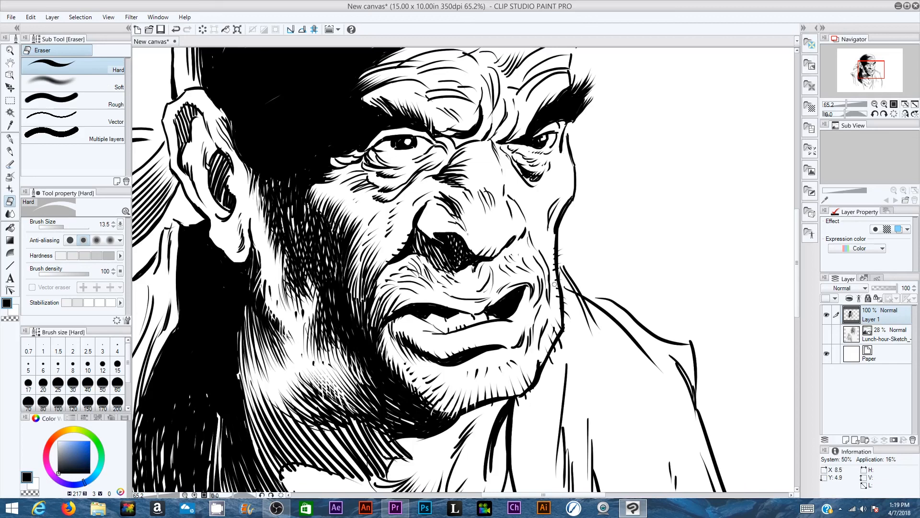
- Cut small white nicks through the far cheek's contour line beside the mouth with the Hard eraser
{"action": "left_click_drag", "start_coordinate": [555, 284], "coordinate": [560, 281]}
{"action": "left_click_drag", "start_coordinate": [556, 290], "coordinate": [563, 293]}
{"action": "left_click_drag", "start_coordinate": [559, 303], "coordinate": [566, 306]}
- Erase fine wrinkle highlights into the shadow at the near eye and brow, and touch up the far eye
{"action": "mouse_move", "coordinate": [325, 153]}
{"action": "left_mouse_down"}
{"action": "mouse_move", "coordinate": [361, 129]}
{"action": "mouse_move", "coordinate": [397, 129]}
{"action": "mouse_move", "coordinate": [346, 151]}
{"action": "left_mouse_up"}
{"action": "left_click_drag", "start_coordinate": [539, 133], "coordinate": [529, 140]}
{"action": "mouse_move", "coordinate": [351, 102]}
{"action": "left_mouse_down"}
{"action": "mouse_move", "coordinate": [365, 115]}
{"action": "mouse_move", "coordinate": [372, 91]}
{"action": "left_mouse_up"}
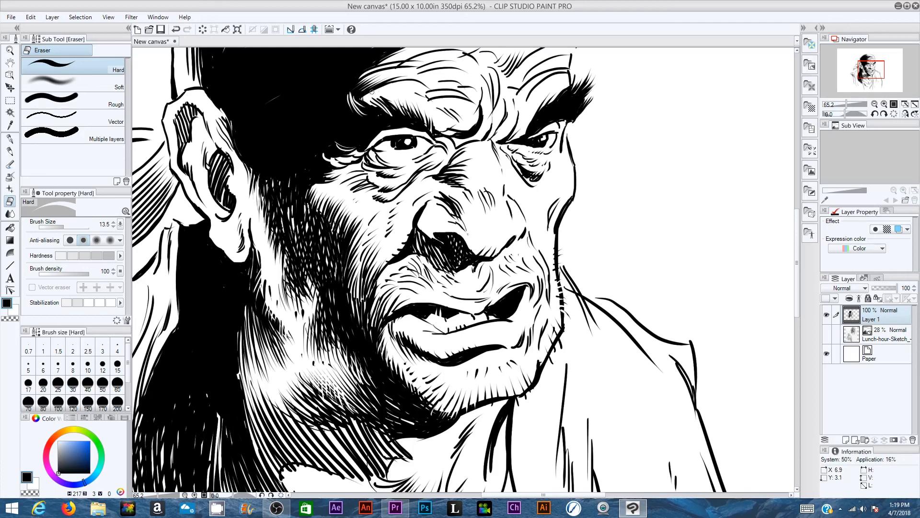